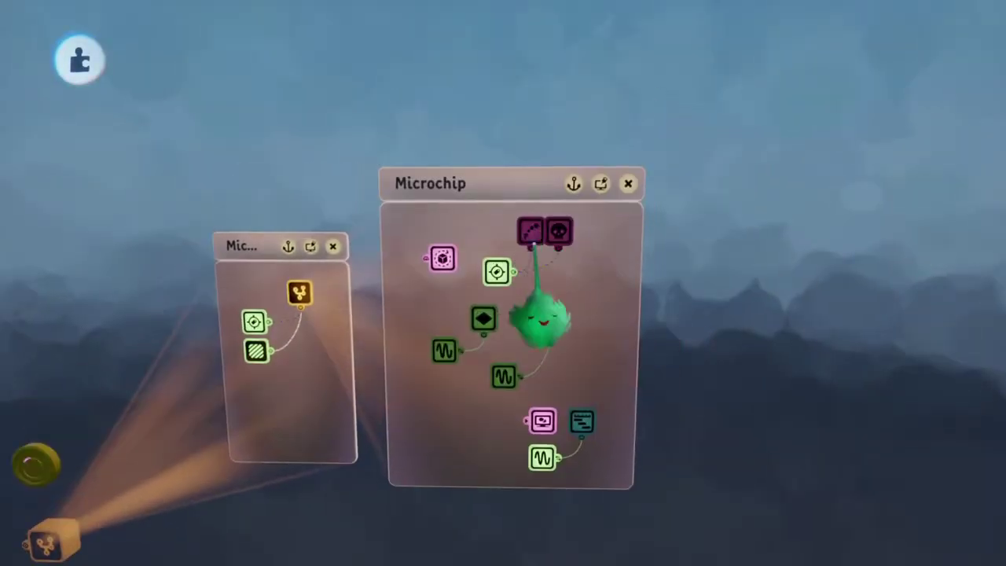
Duplicate the puppet's Trigger Zone lower in its logic and set it to detect Coin Chase
{"action": "middle_click_drag", "start_coordinate": [556, 284], "coordinate": [552, 413]}
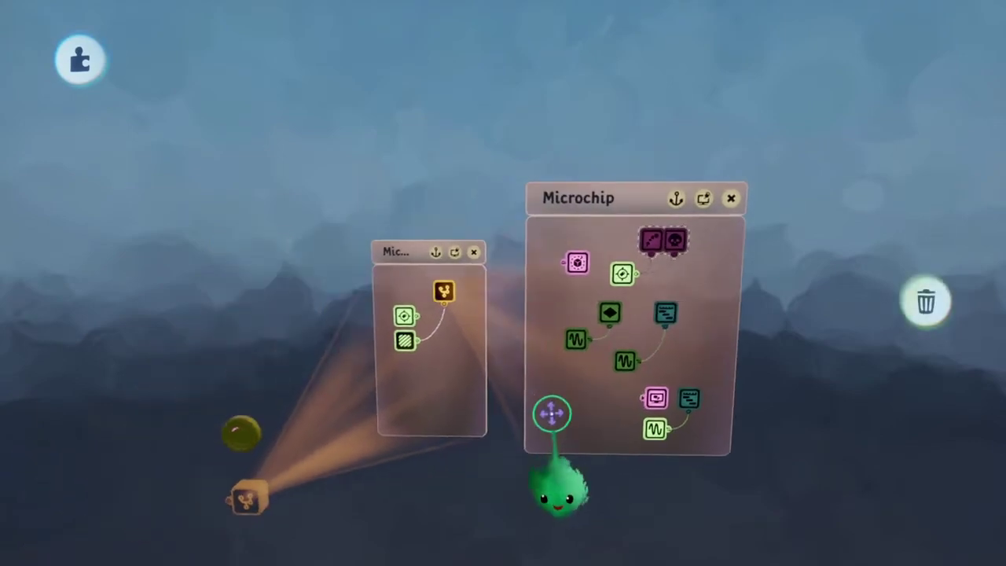
{"action": "middle_click_drag", "start_coordinate": [556, 472], "coordinate": [602, 295]}
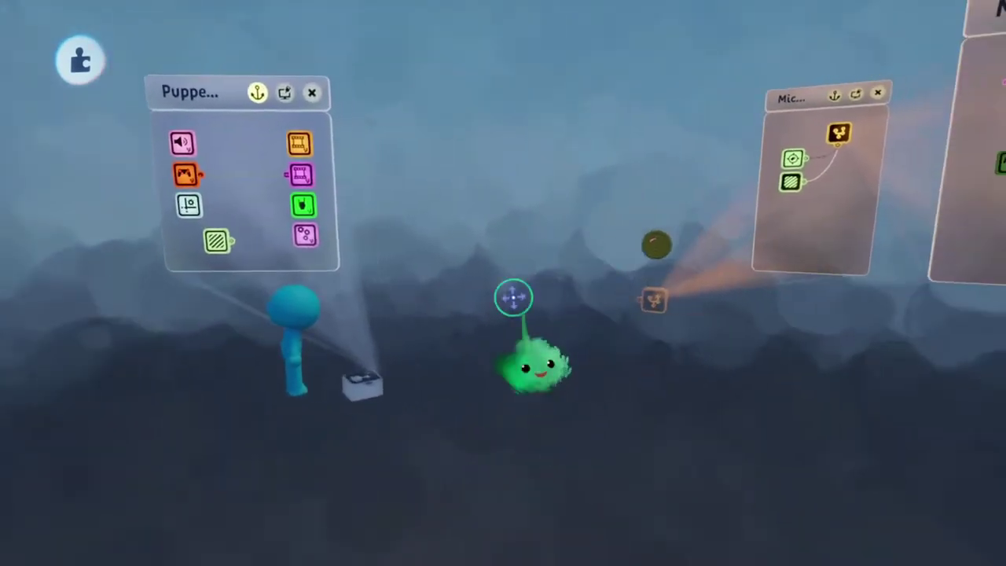
{"action": "middle_click_drag", "start_coordinate": [449, 162], "coordinate": [450, 290]}
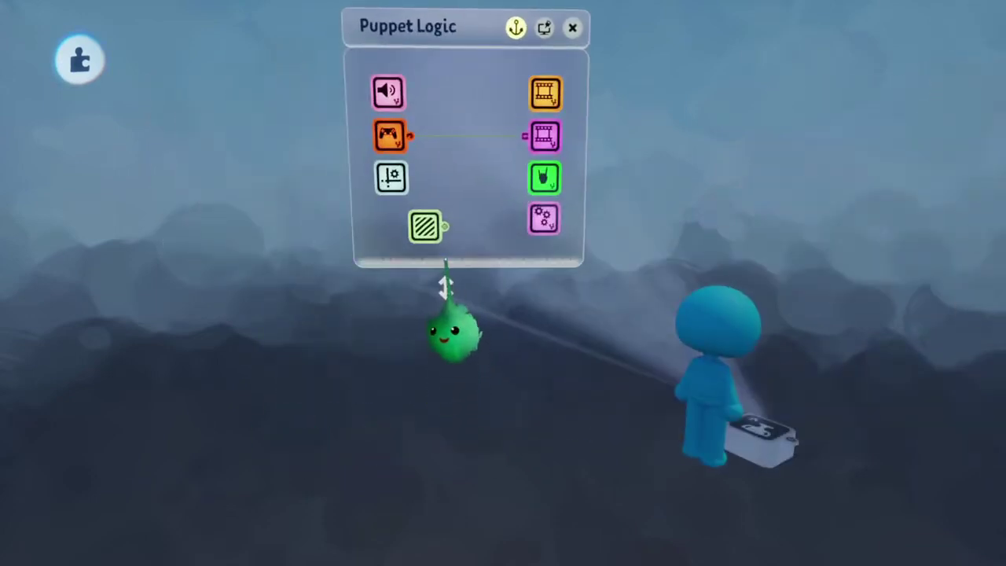
{"action": "left_click_drag", "start_coordinate": [425, 227], "coordinate": [419, 296]}
{"action": "key", "text": "t"}
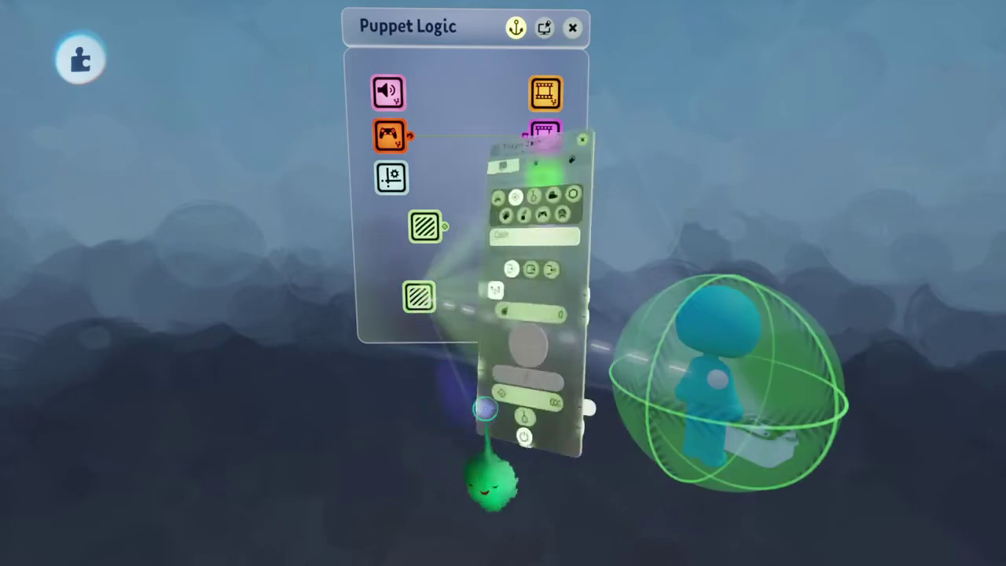
Rename the coin's Tag gadget to 'Coin Chase' and close the tweak menu
{"action": "middle_click_drag", "start_coordinate": [491, 480], "coordinate": [684, 264]}
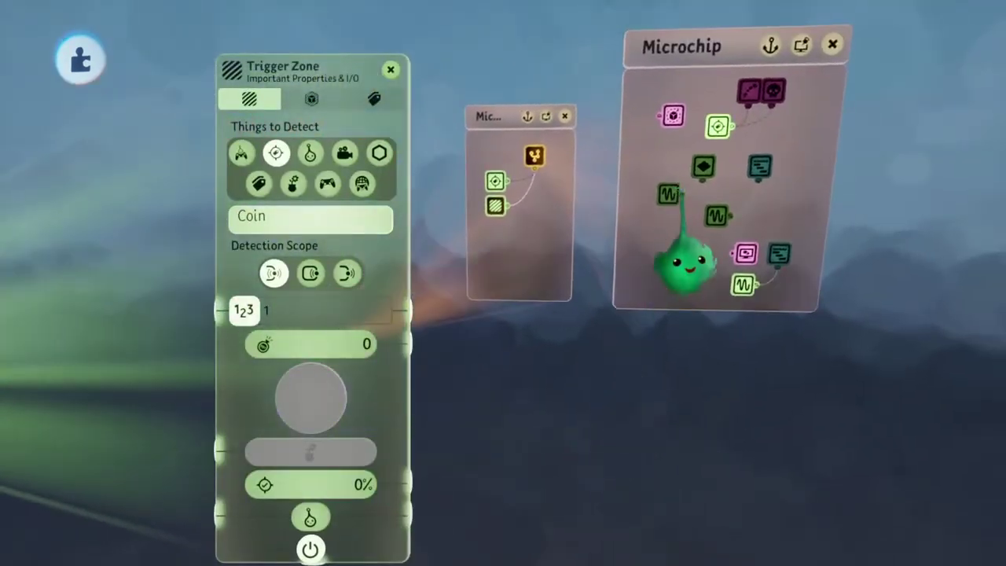
{"action": "key", "text": "t"}
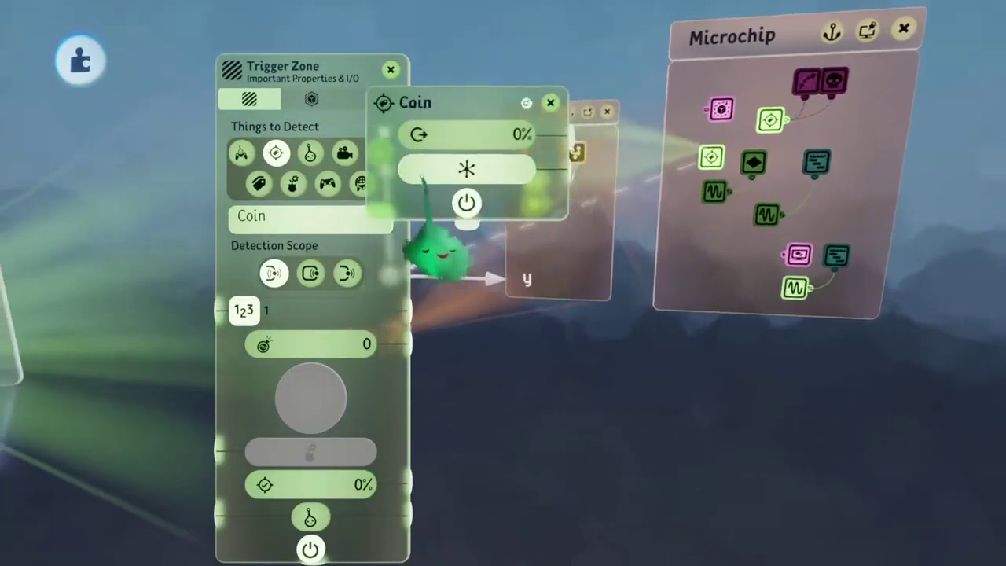
{"action": "middle_click_drag", "start_coordinate": [427, 251], "coordinate": [602, 292]}
{"action": "type", "text": "Chase"}
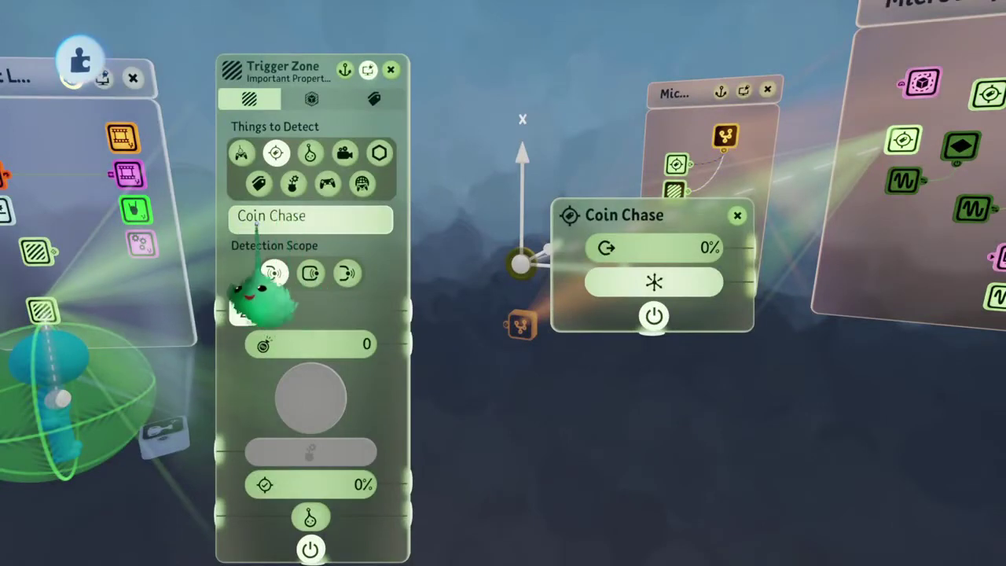
{"action": "middle_click_drag", "start_coordinate": [291, 404], "coordinate": [476, 428]}
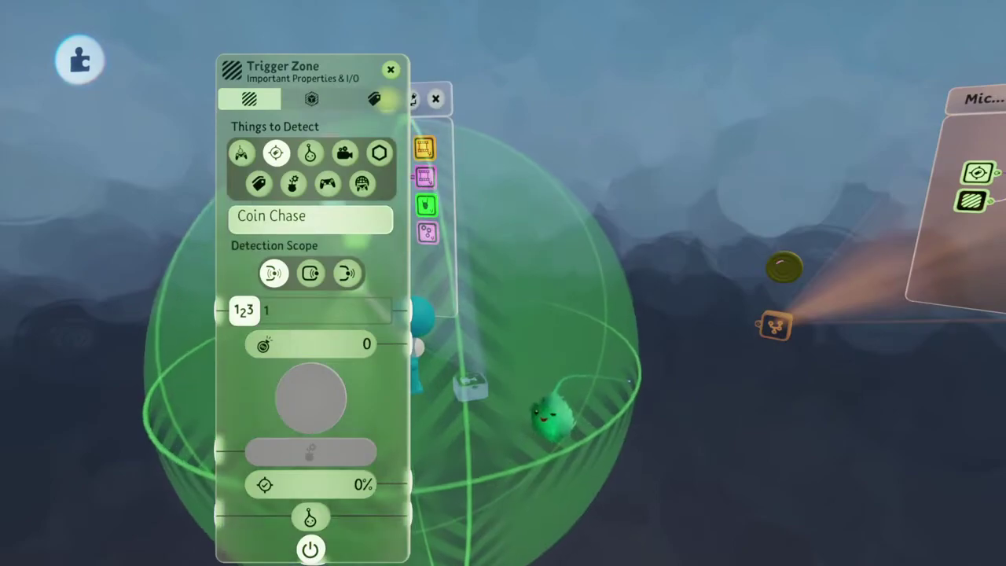
{"action": "key", "text": "Escape"}
{"action": "middle_click_drag", "start_coordinate": [573, 452], "coordinate": [349, 427]}
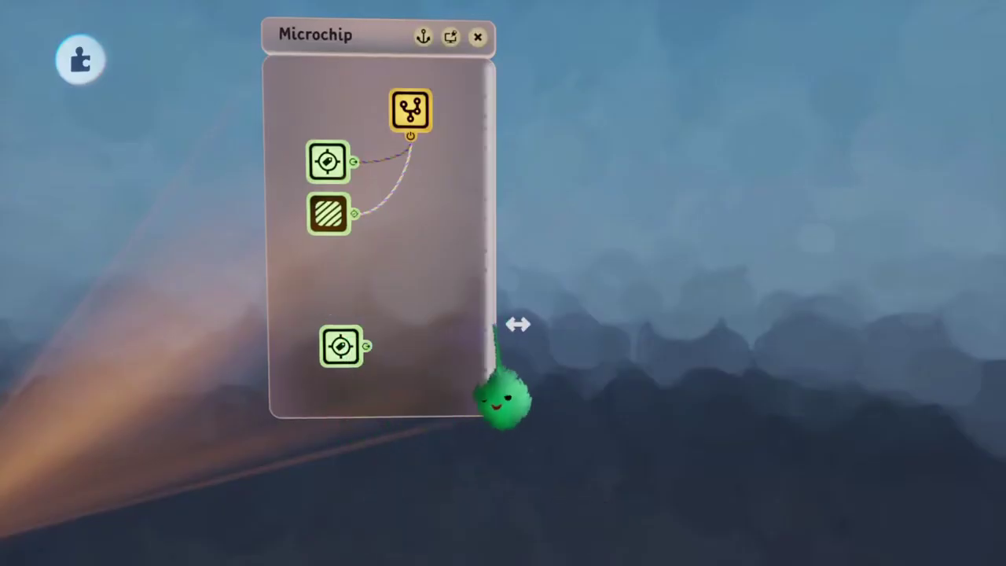
Widen the coin's microchip and place a Follower gadget inside it
{"action": "left_click_drag", "start_coordinate": [495, 333], "coordinate": [676, 320]}
{"action": "key", "text": "space"}
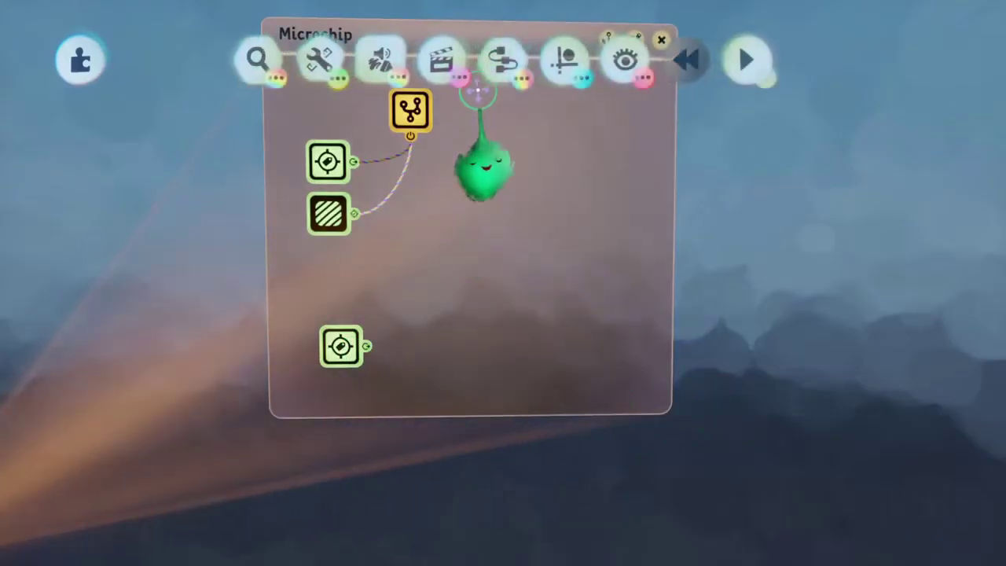
{"action": "scroll", "coordinate": [489, 127], "scroll_direction": "right", "scroll_amount": 10}
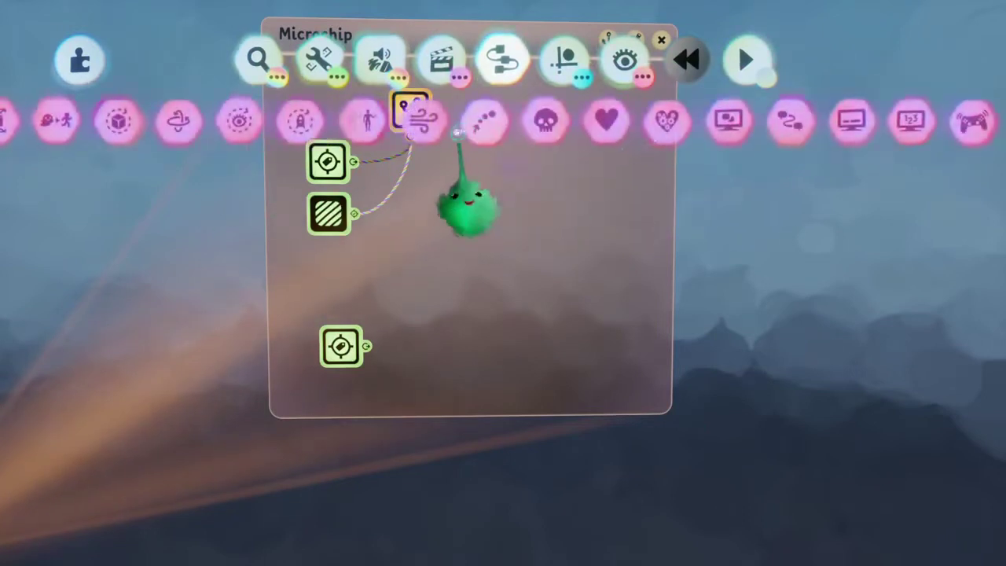
{"action": "left_click", "coordinate": [343, 120]}
{"action": "left_click", "coordinate": [473, 308]}
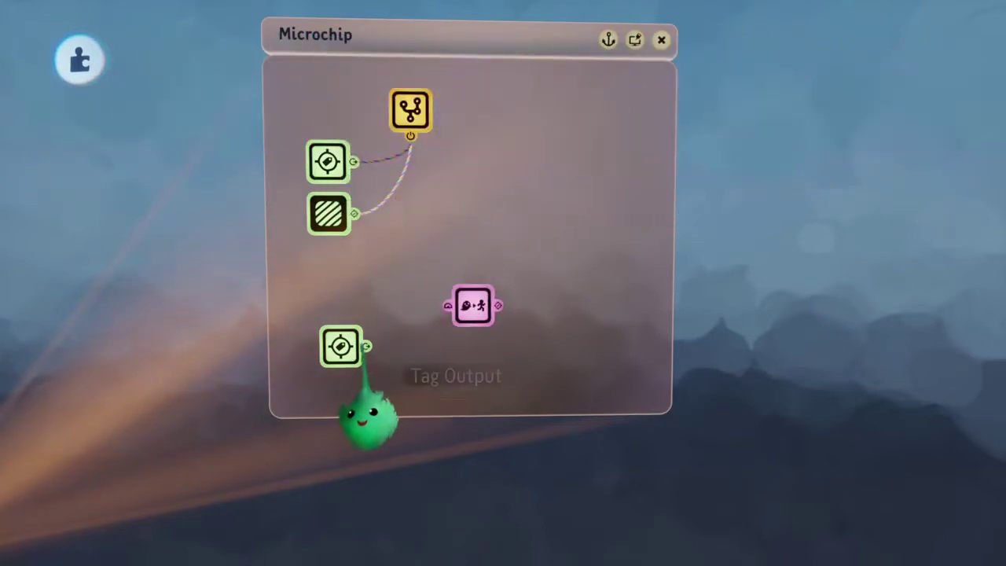
{"action": "left_click", "coordinate": [472, 310]}
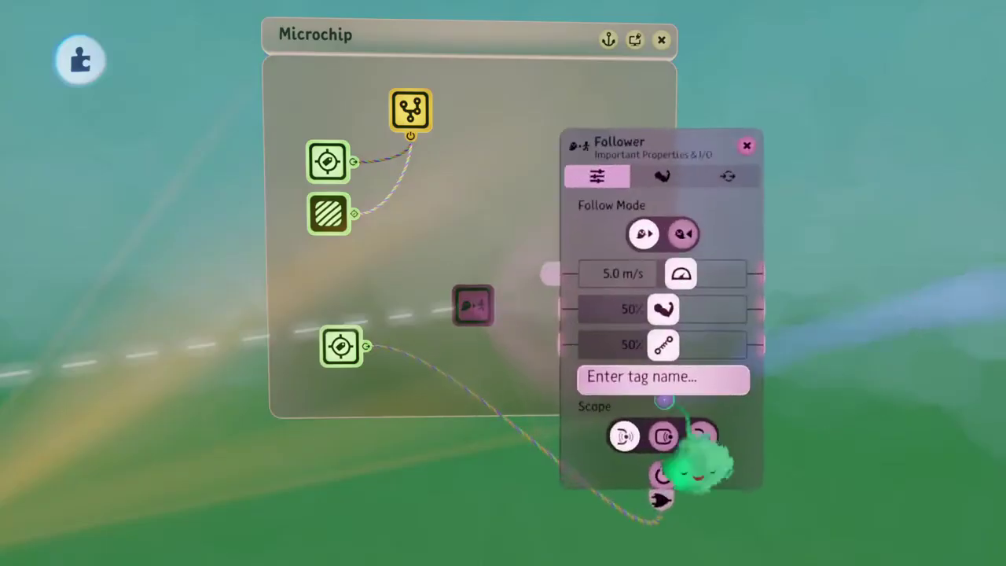
{"action": "middle_click_drag", "start_coordinate": [692, 393], "coordinate": [582, 405]}
{"action": "left_click_drag", "start_coordinate": [635, 387], "coordinate": [757, 301]}
Copy the Possessed Puppet tag into the puppet's logic and rename it 'Player'
{"action": "middle_click_drag", "start_coordinate": [591, 376], "coordinate": [379, 274]}
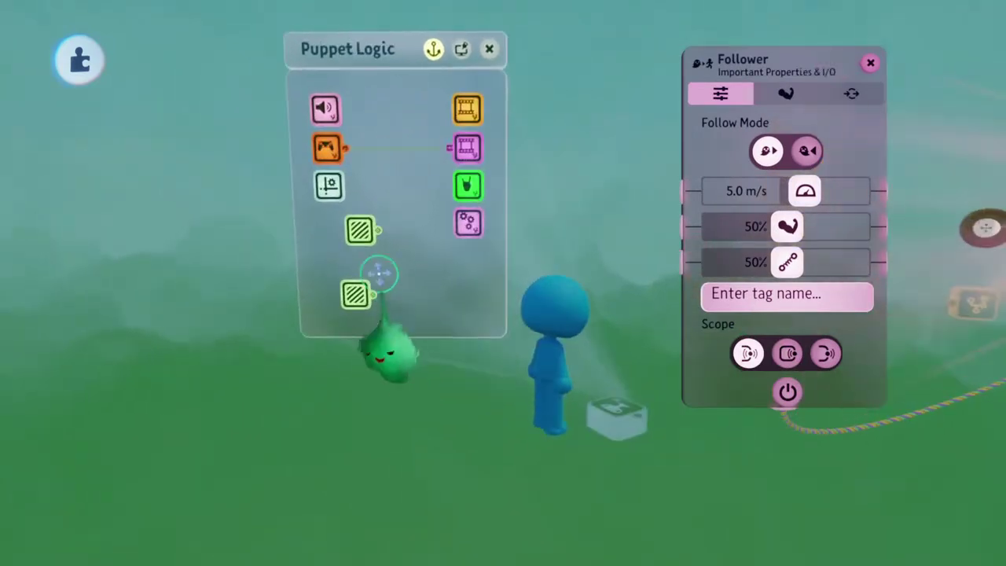
{"action": "middle_click_drag", "start_coordinate": [323, 224], "coordinate": [512, 225]}
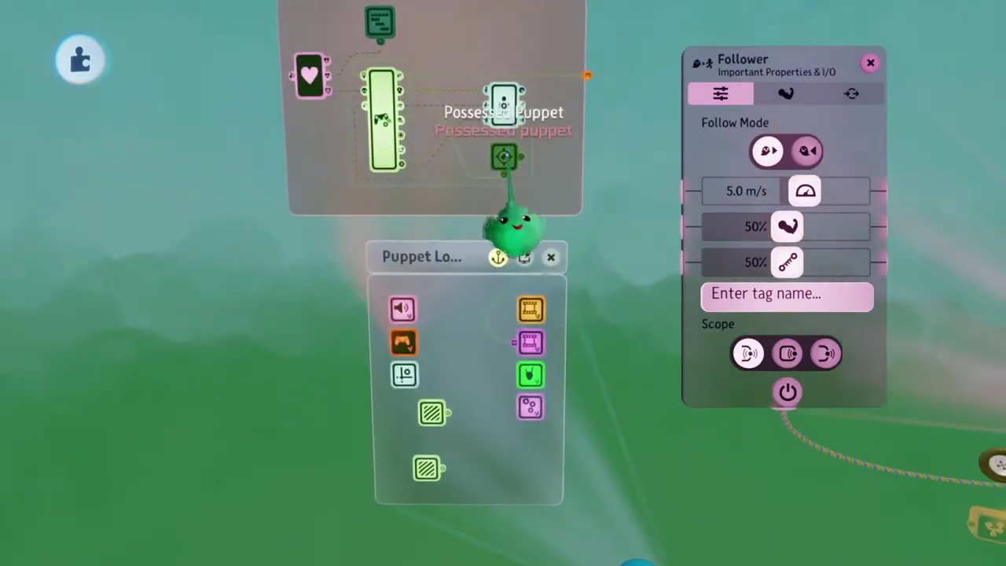
{"action": "left_click_drag", "start_coordinate": [456, 234], "coordinate": [467, 411]}
{"action": "left_click", "coordinate": [470, 387]}
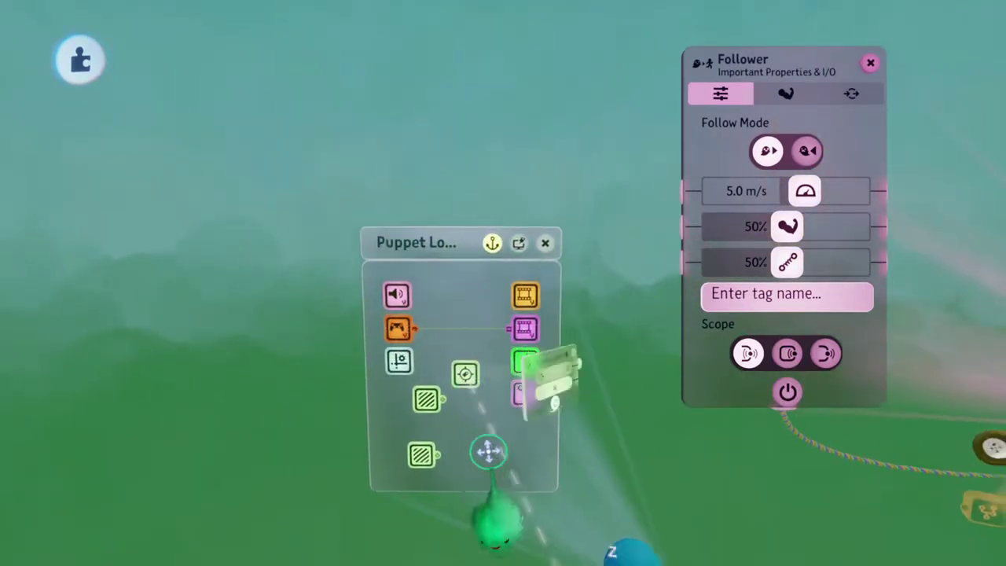
{"action": "middle_click_drag", "start_coordinate": [478, 524], "coordinate": [515, 475]}
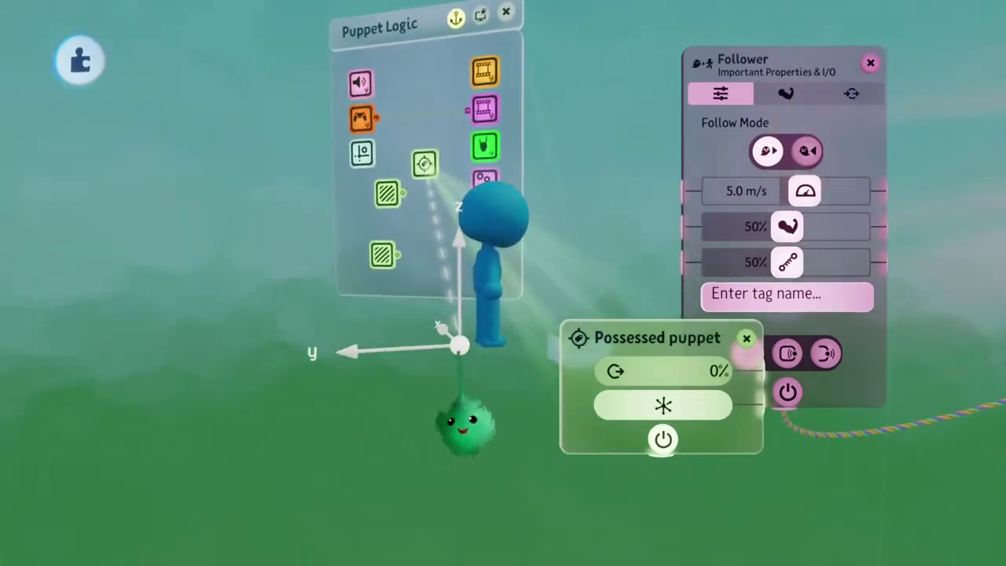
{"action": "mouse_move", "coordinate": [503, 350]}
{"action": "middle_mouse_down"}
{"action": "mouse_move", "coordinate": [512, 433]}
{"action": "mouse_move", "coordinate": [502, 346]}
{"action": "middle_mouse_up"}
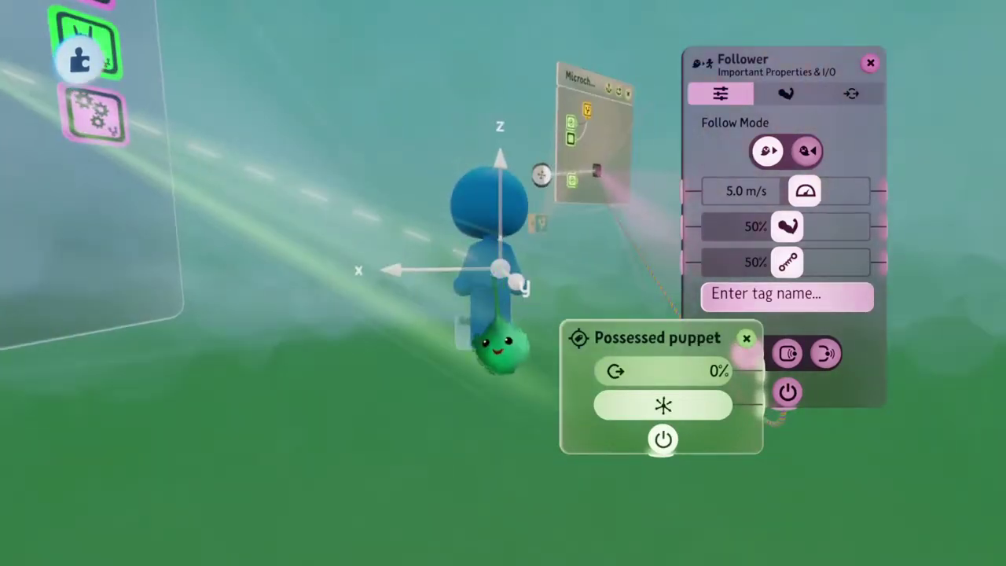
{"action": "left_click", "coordinate": [621, 339]}
{"action": "key", "text": "BackSpace"}
{"action": "key", "text": "BackSpace"}
{"action": "key", "text": "BackSpace"}
{"action": "key", "text": "BackSpace"}
{"action": "key", "text": "BackSpace"}
{"action": "key", "text": "BackSpace"}
{"action": "key", "text": "BackSpace"}
{"action": "key", "text": "BackSpace"}
{"action": "key", "text": "BackSpace"}
{"action": "key", "text": "BackSpace"}
{"action": "key", "text": "BackSpace"}
{"action": "key", "text": "BackSpace"}
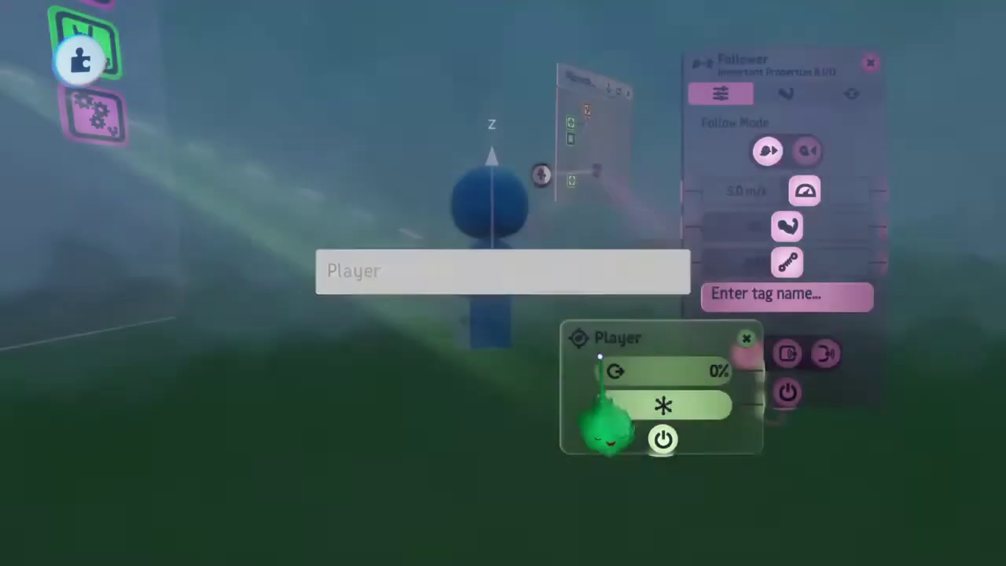
{"action": "key", "text": "Escape"}
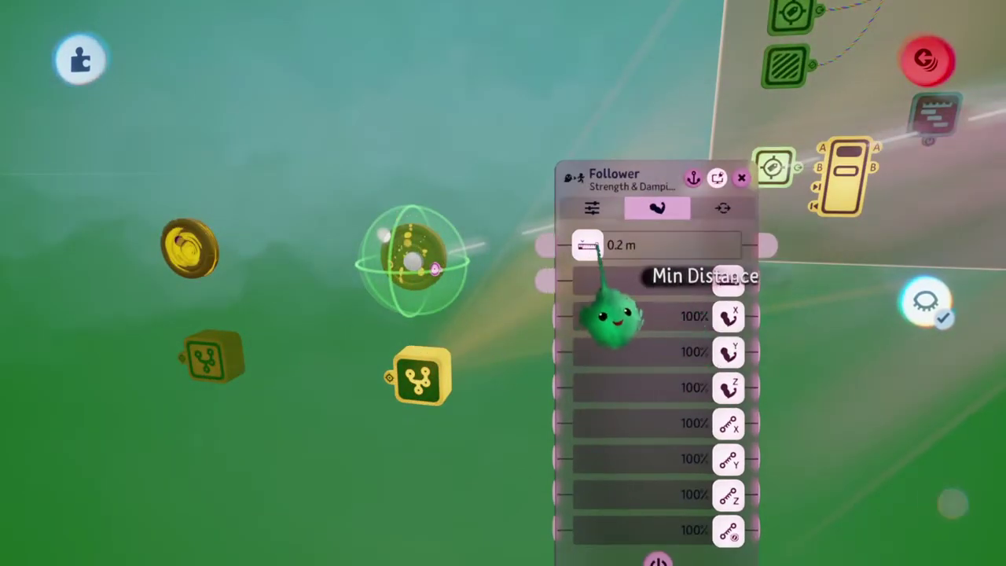
Drag the Follower's Min Distance down to 0.0 m and close its settings
{"action": "mouse_move", "coordinate": [605, 318]}
{"action": "left_mouse_down"}
{"action": "mouse_move", "coordinate": [602, 310]}
{"action": "mouse_move", "coordinate": [614, 370]}
{"action": "mouse_move", "coordinate": [629, 315]}
{"action": "mouse_move", "coordinate": [346, 330]}
{"action": "mouse_move", "coordinate": [595, 326]}
{"action": "left_mouse_up"}
{"action": "left_click_drag", "start_coordinate": [591, 250], "coordinate": [588, 248]}
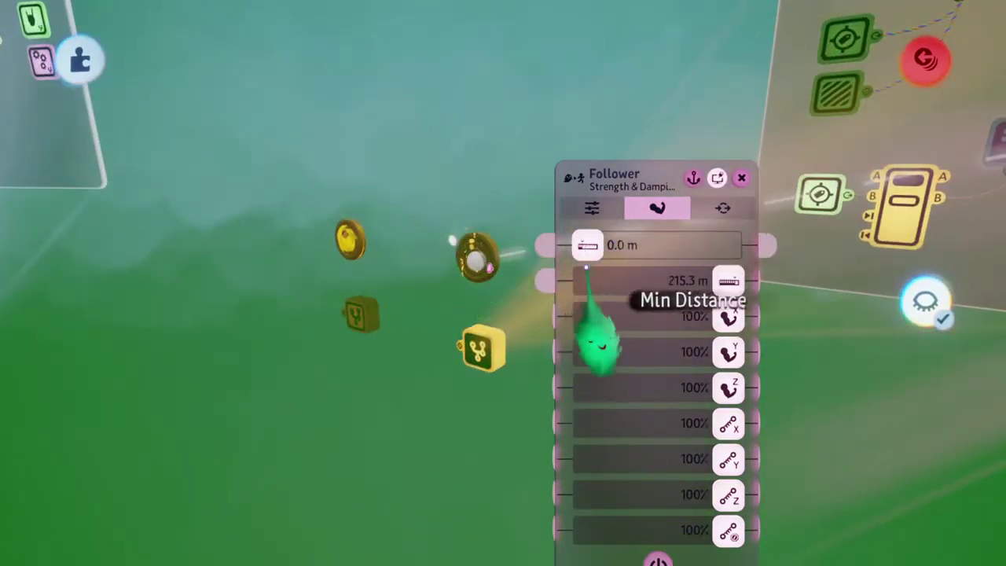
{"action": "key", "text": "Escape"}
Play-test the scene, pause it, and switch back to edit mode
{"action": "key", "text": "space"}
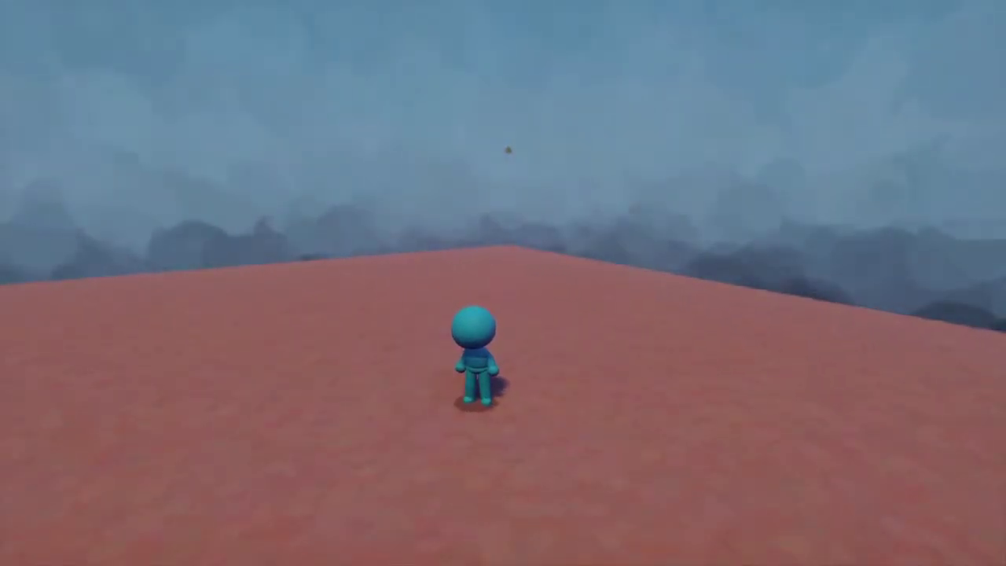
{"action": "key", "text": "Escape"}
{"action": "key", "text": "Tab"}
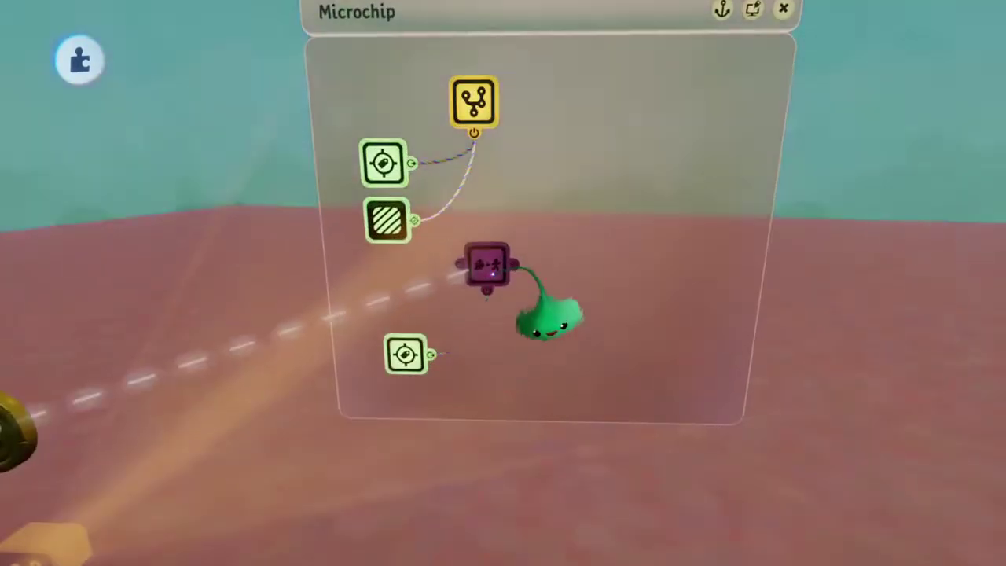
Move the Follower to the microchip's upper right and add a Keyframe gadget beside it
{"action": "left_click_drag", "start_coordinate": [492, 267], "coordinate": [566, 323]}
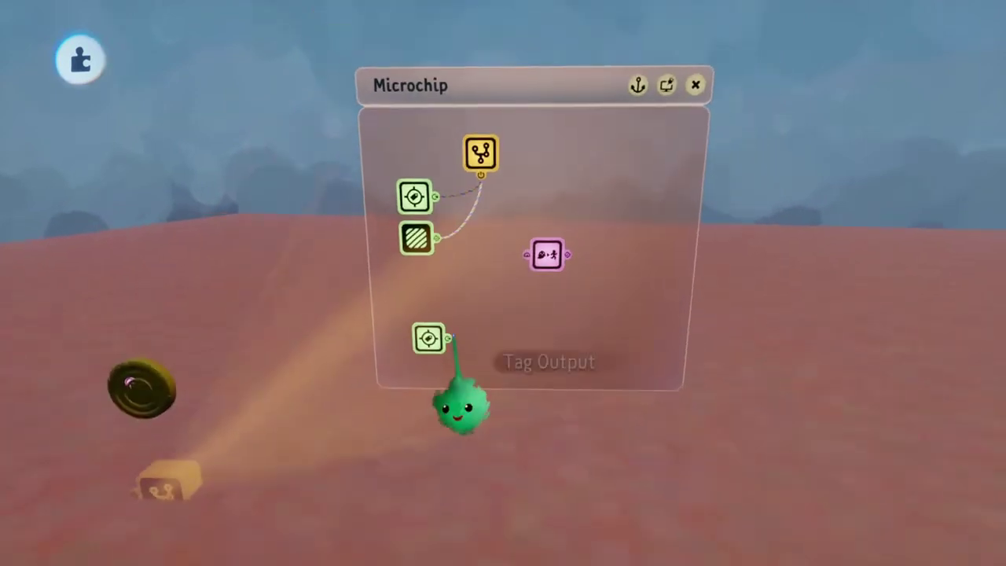
{"action": "key", "text": "Escape"}
{"action": "left_click", "coordinate": [441, 66]}
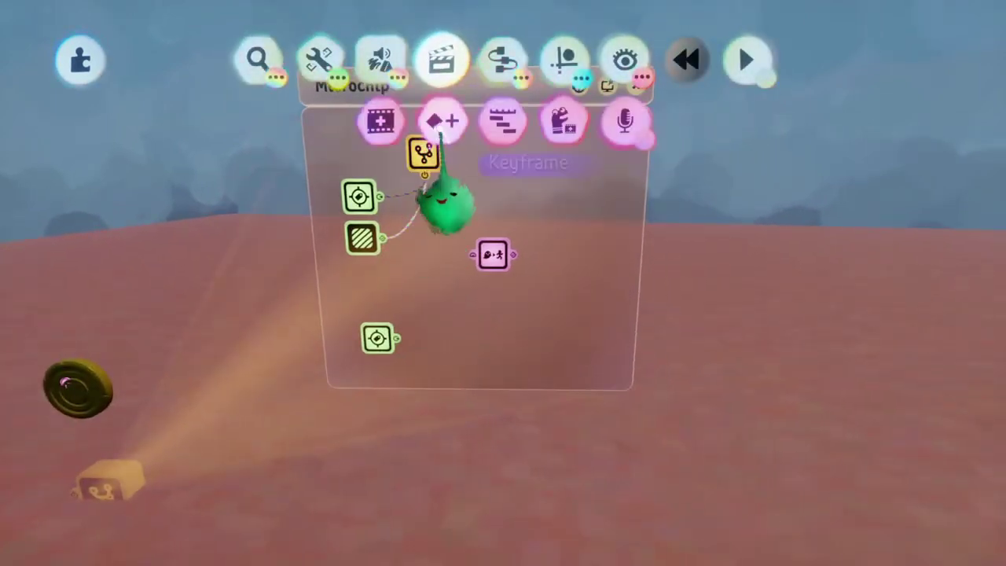
{"action": "left_click", "coordinate": [442, 119]}
{"action": "left_click", "coordinate": [493, 254]}
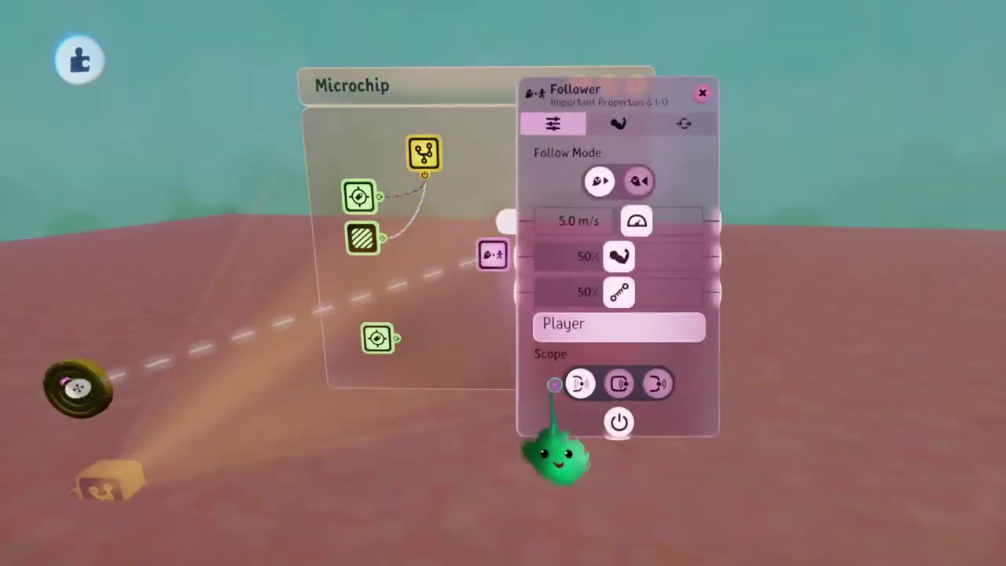
{"action": "key", "text": "Escape"}
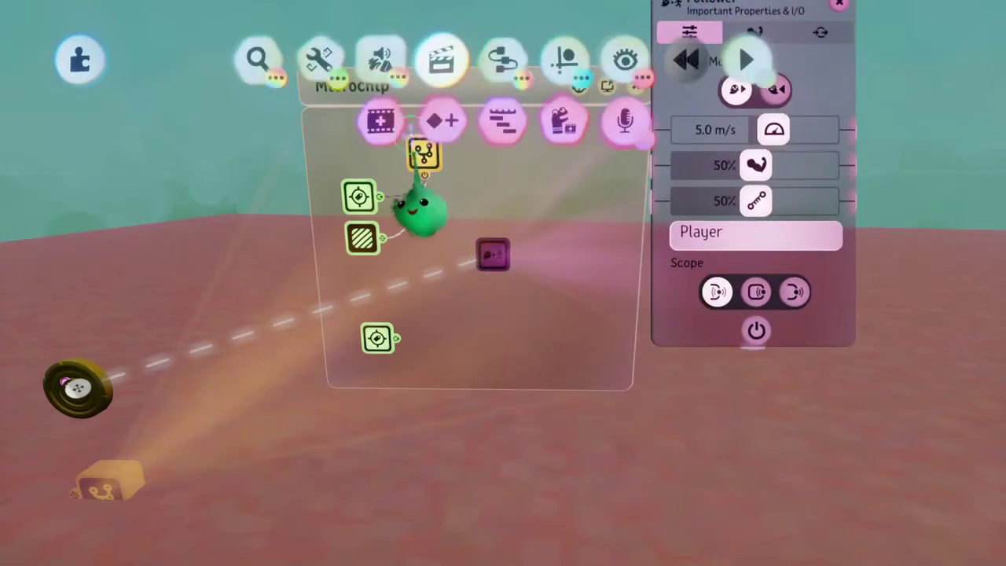
{"action": "left_click", "coordinate": [443, 119]}
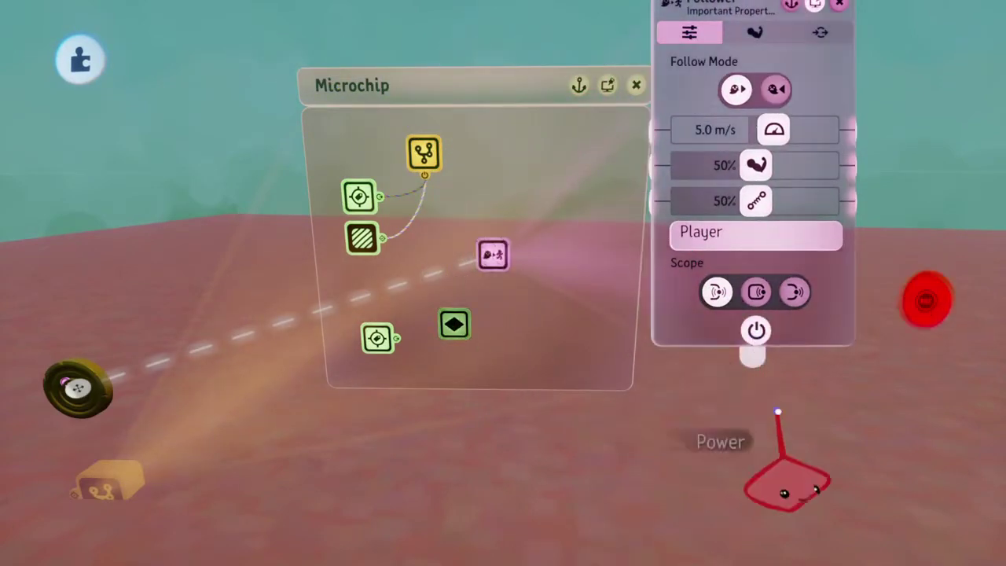
{"action": "key", "text": "Escape"}
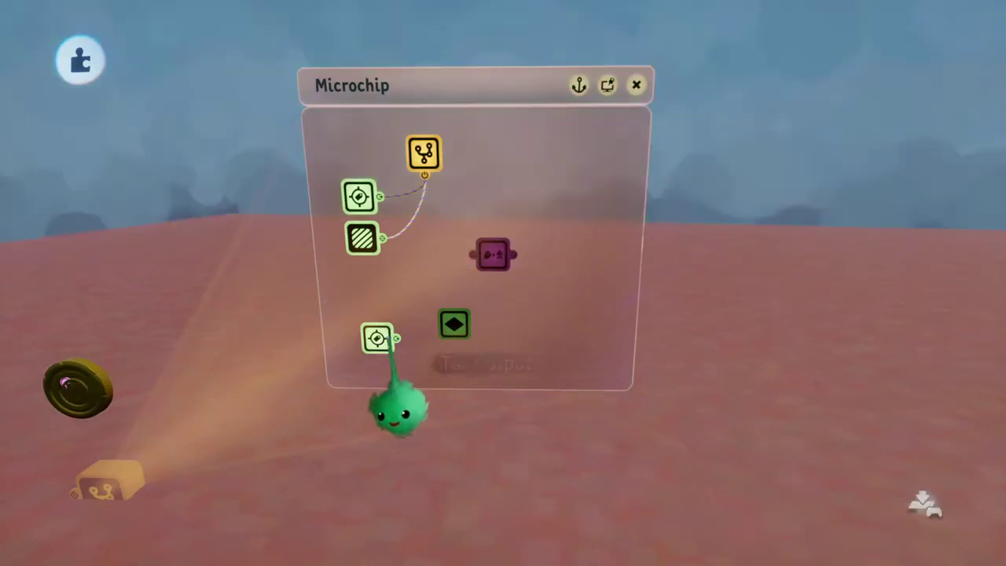
Choose Keep Changes in the Keyframe's settings, then select the Coin Chase trigger zone
{"action": "middle_click_drag", "start_coordinate": [463, 414], "coordinate": [527, 385]}
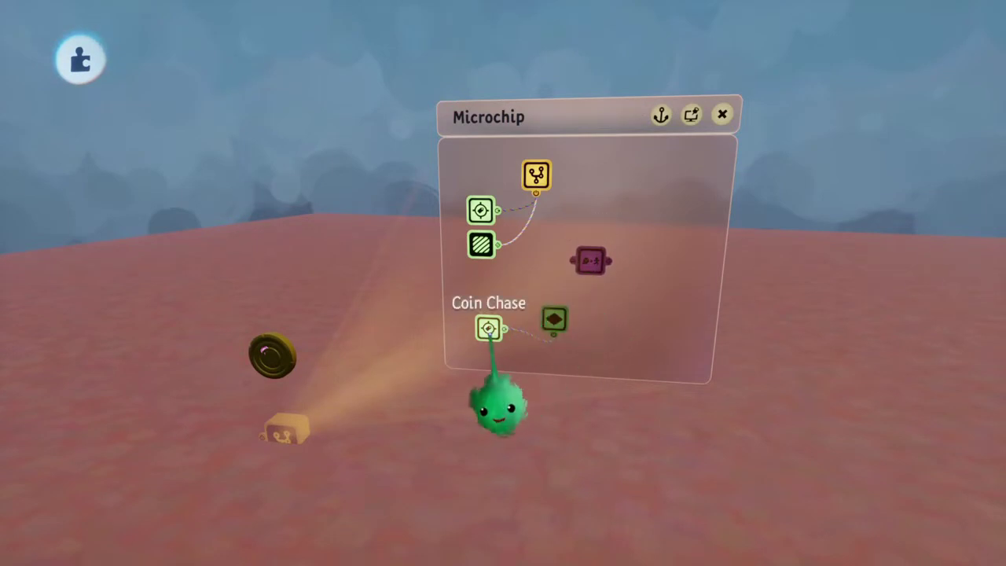
{"action": "left_click", "coordinate": [554, 319]}
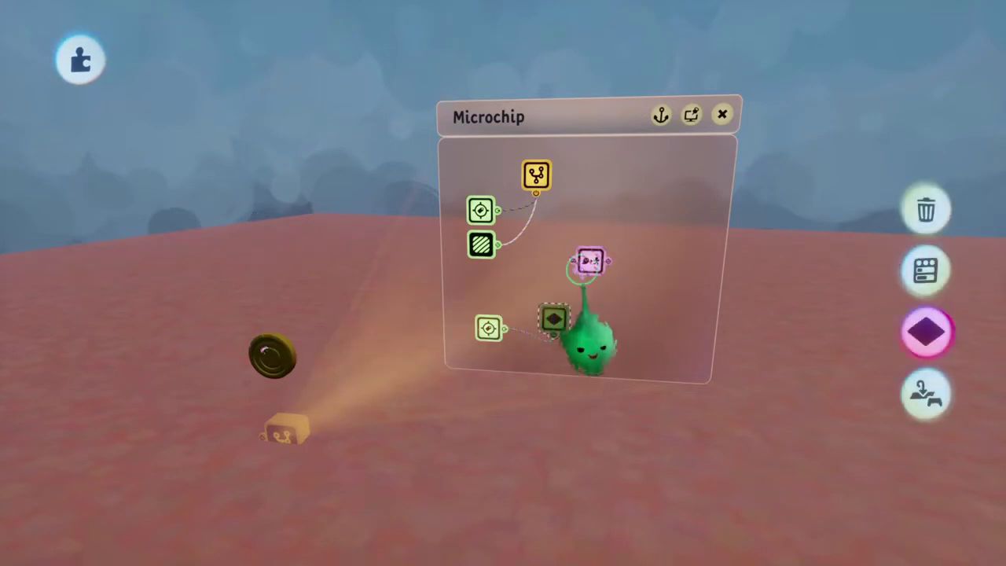
{"action": "key", "text": "Escape"}
{"action": "middle_click_drag", "start_coordinate": [871, 299], "coordinate": [563, 291]}
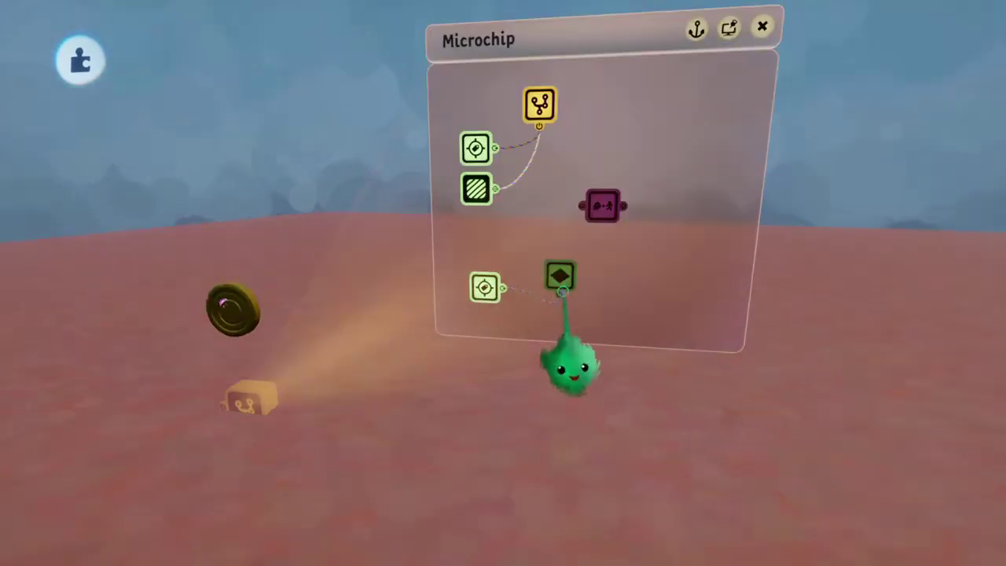
{"action": "left_click", "coordinate": [560, 277]}
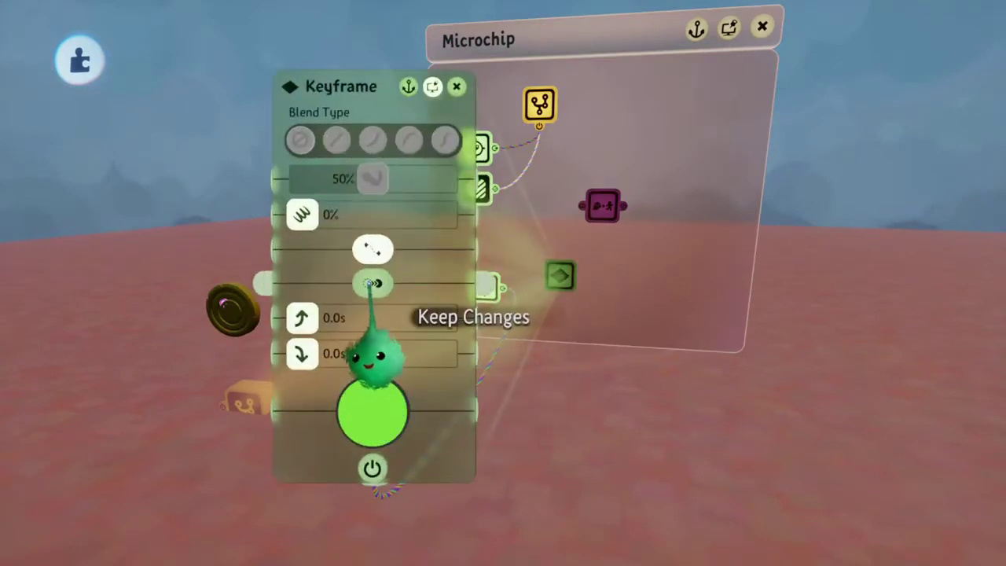
{"action": "left_click", "coordinate": [373, 409]}
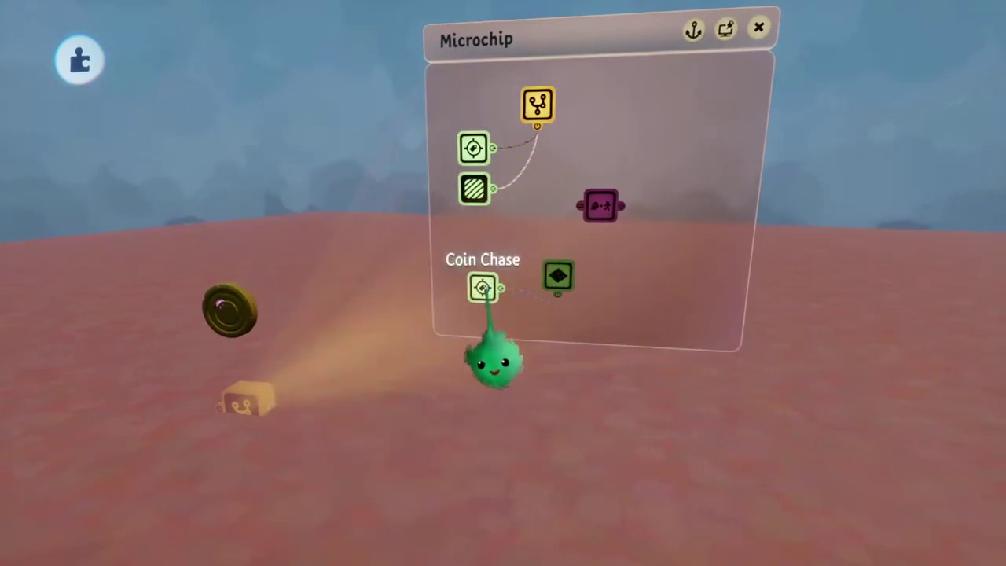
{"action": "left_click_drag", "start_coordinate": [315, 296], "coordinate": [482, 288]}
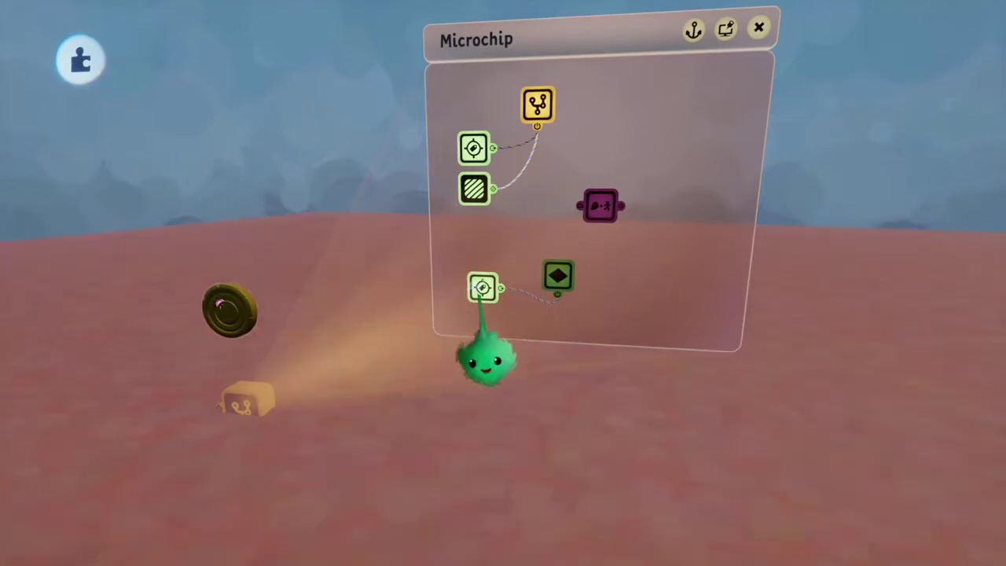
{"action": "left_click", "coordinate": [482, 288]}
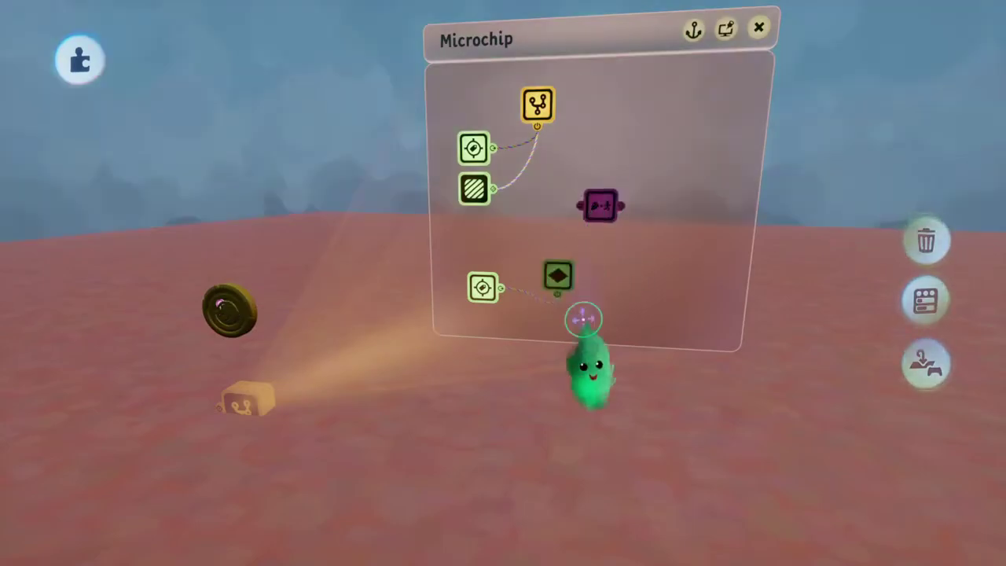
Preview the coin scene, then return to editing with the Follower's settings (Player, 5.0 m/s) open
{"action": "middle_click_drag", "start_coordinate": [582, 317], "coordinate": [476, 324]}
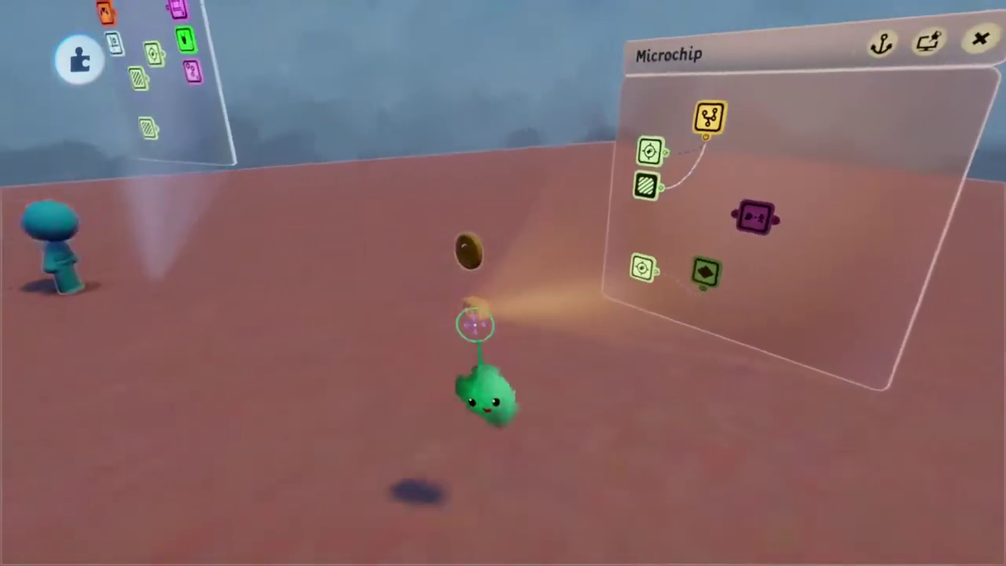
{"action": "key", "text": "Escape"}
{"action": "left_click", "coordinate": [243, 398]}
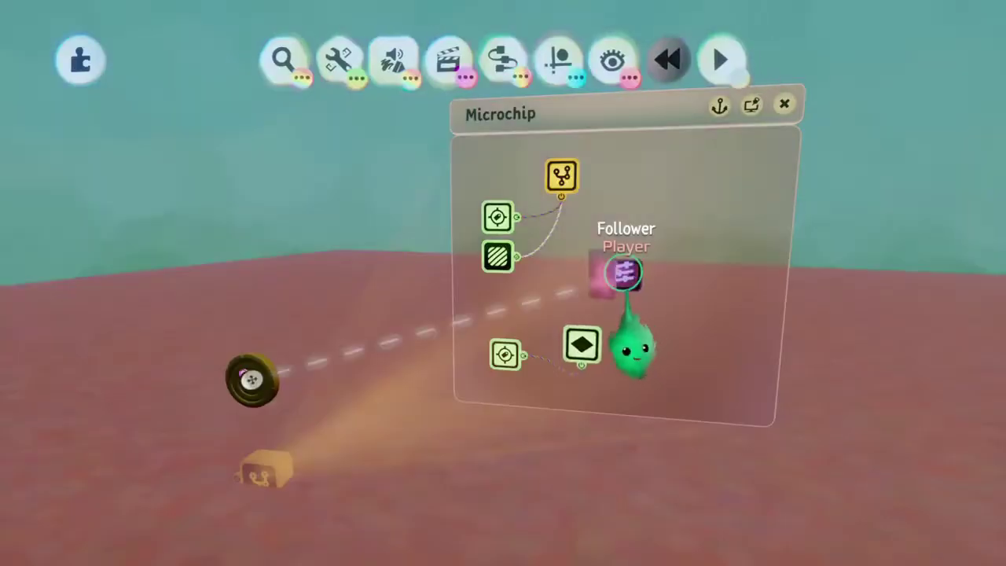
{"action": "left_click", "coordinate": [622, 338]}
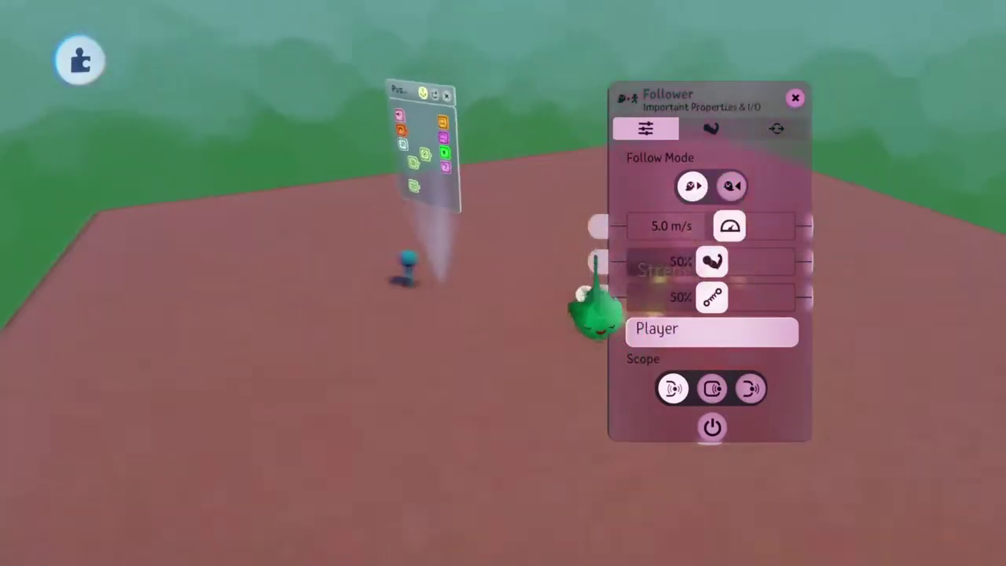
Raise the Follower's Max Distance to 215.3 m on the Strength & Damping tab, then pause
{"action": "left_click", "coordinate": [710, 128]}
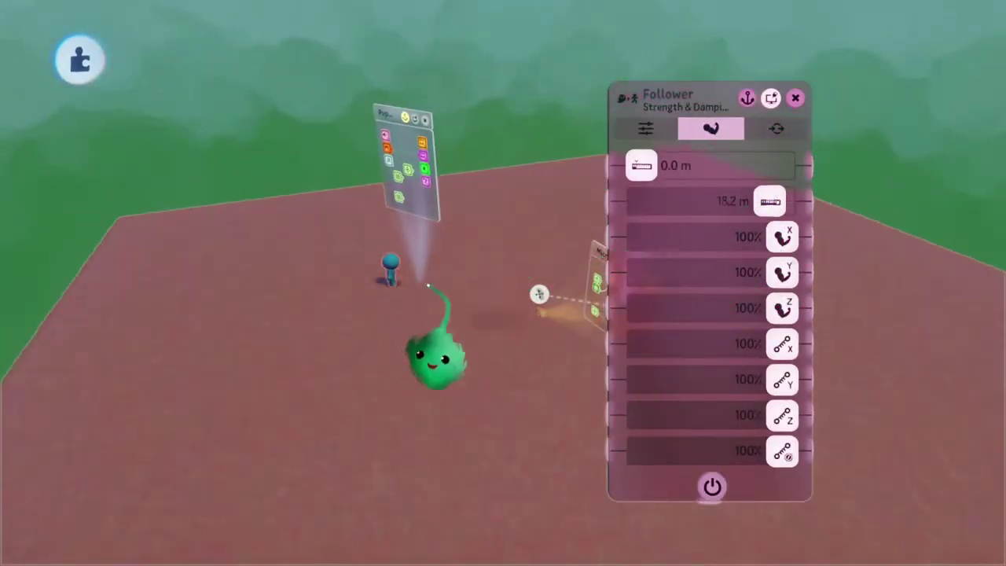
{"action": "left_click_drag", "start_coordinate": [719, 291], "coordinate": [668, 283]}
{"action": "middle_click_drag", "start_coordinate": [668, 283], "coordinate": [584, 333]}
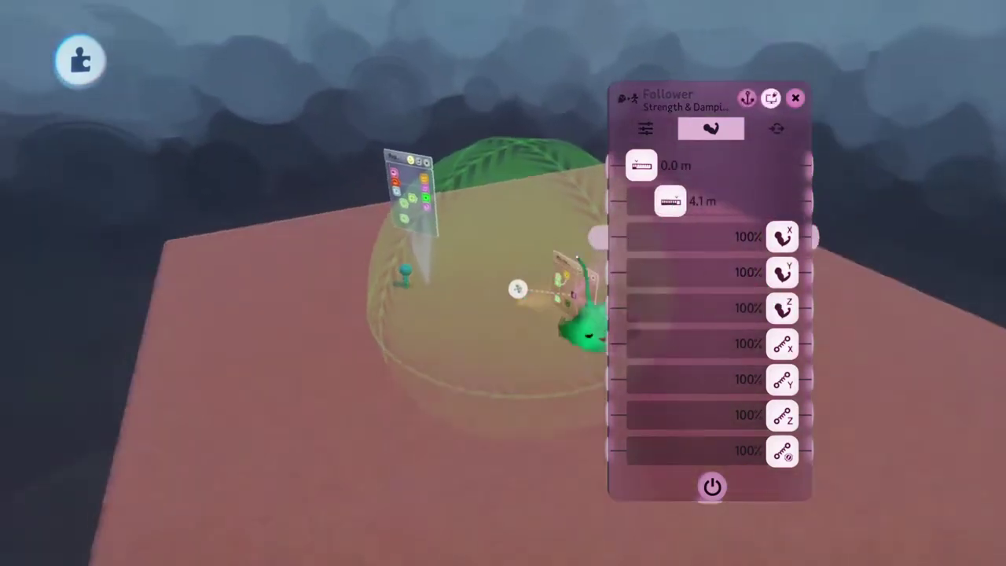
{"action": "middle_click_drag", "start_coordinate": [409, 338], "coordinate": [845, 378]}
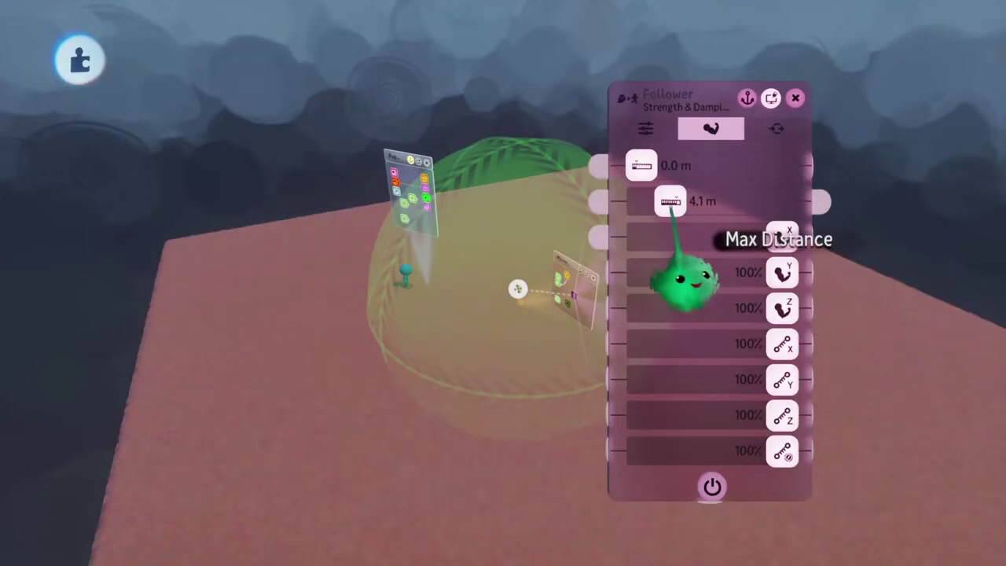
{"action": "left_click_drag", "start_coordinate": [683, 279], "coordinate": [1005, 211]}
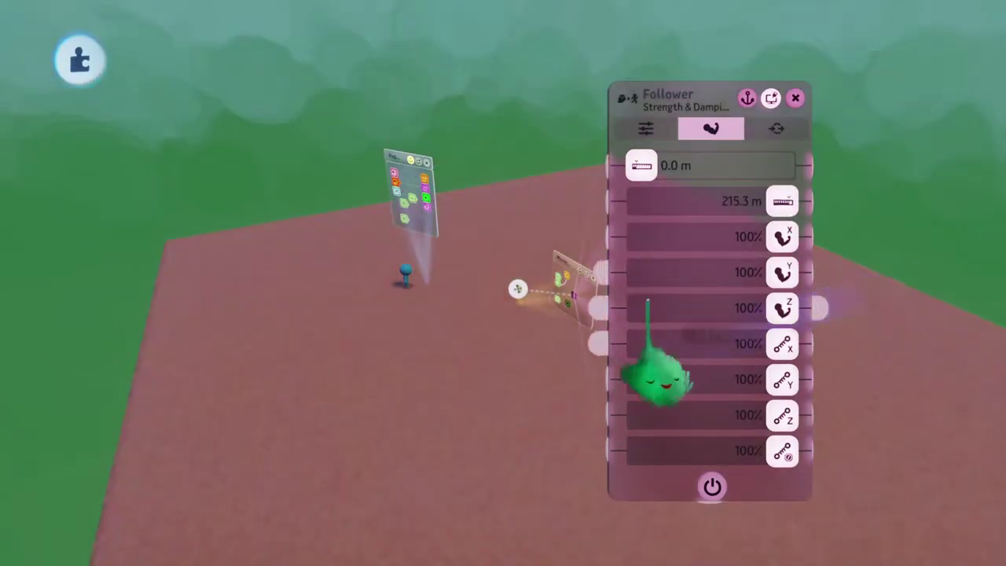
{"action": "key", "text": "Escape"}
{"action": "key", "text": "Escape"}
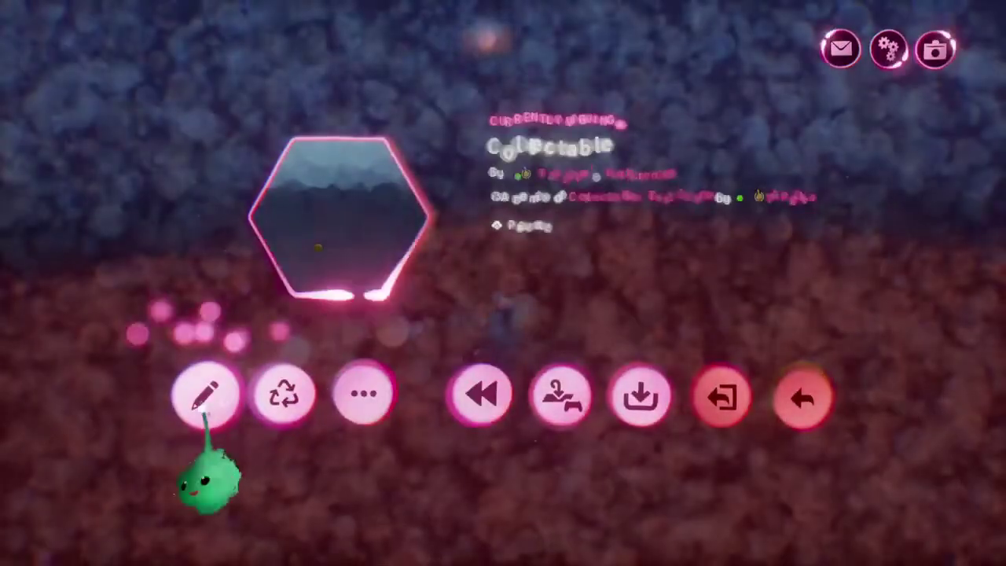
{"action": "left_click", "coordinate": [206, 396]}
{"action": "key", "text": "Escape"}
{"action": "left_click", "coordinate": [243, 396]}
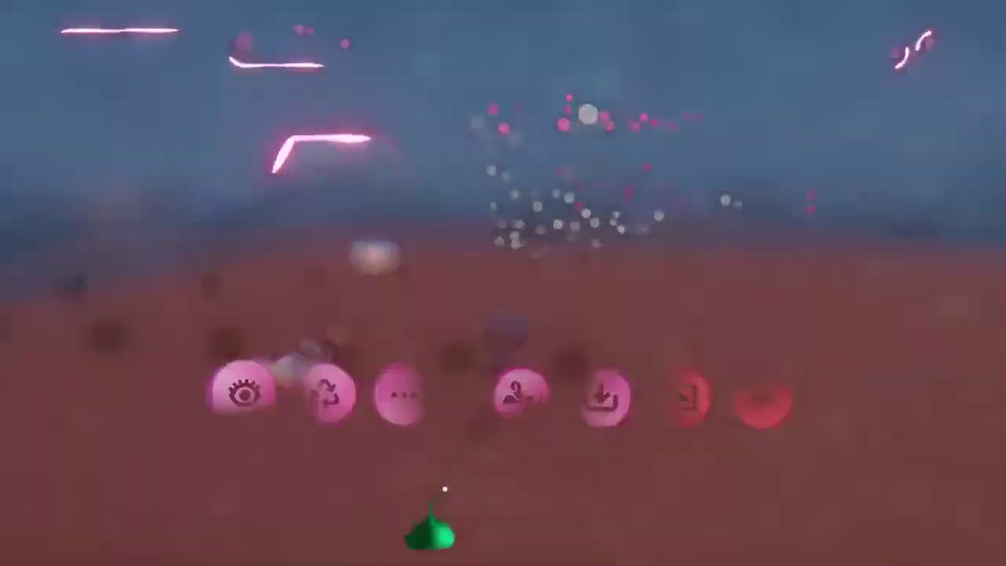
{"action": "key", "text": "w"}
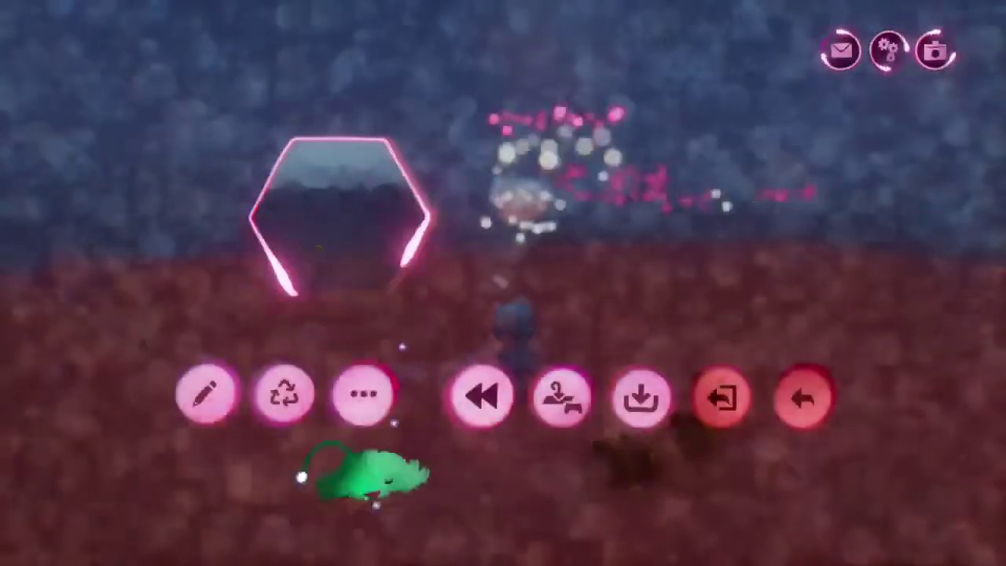
Set the Follower's speed to 11.4 m/s and its overall damping to 0%
{"action": "left_click", "coordinate": [205, 396]}
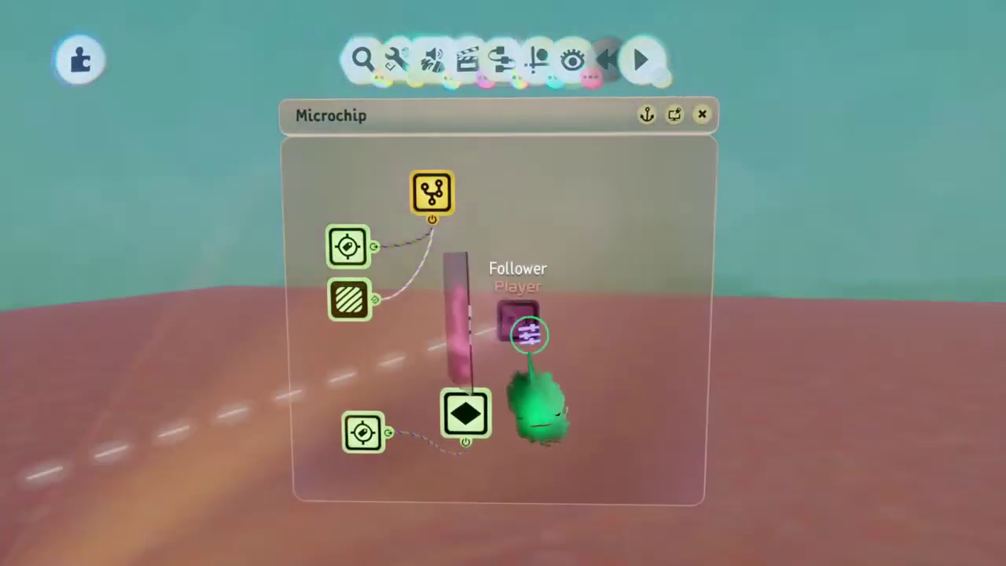
{"action": "left_click", "coordinate": [431, 299]}
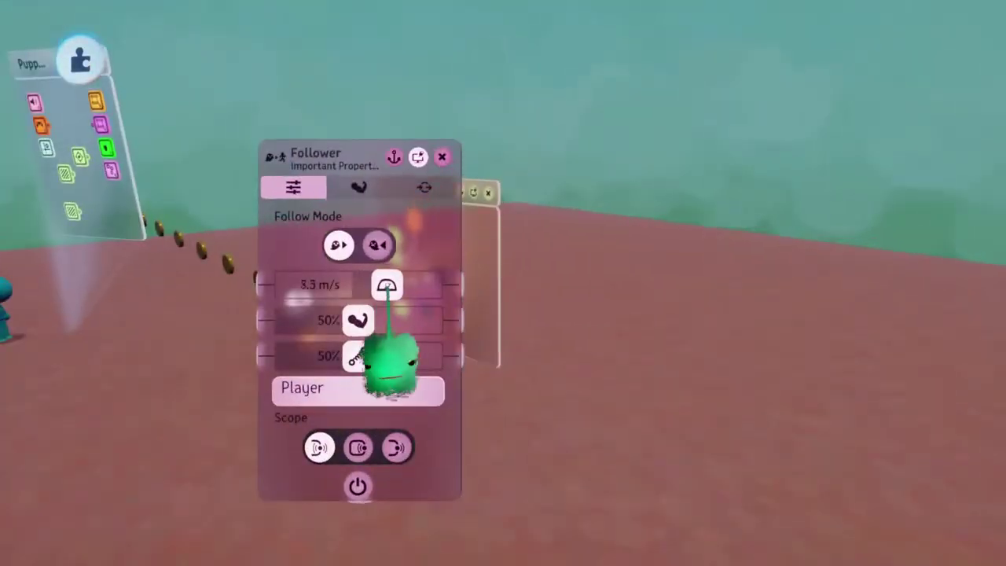
{"action": "left_click_drag", "start_coordinate": [386, 286], "coordinate": [582, 246]}
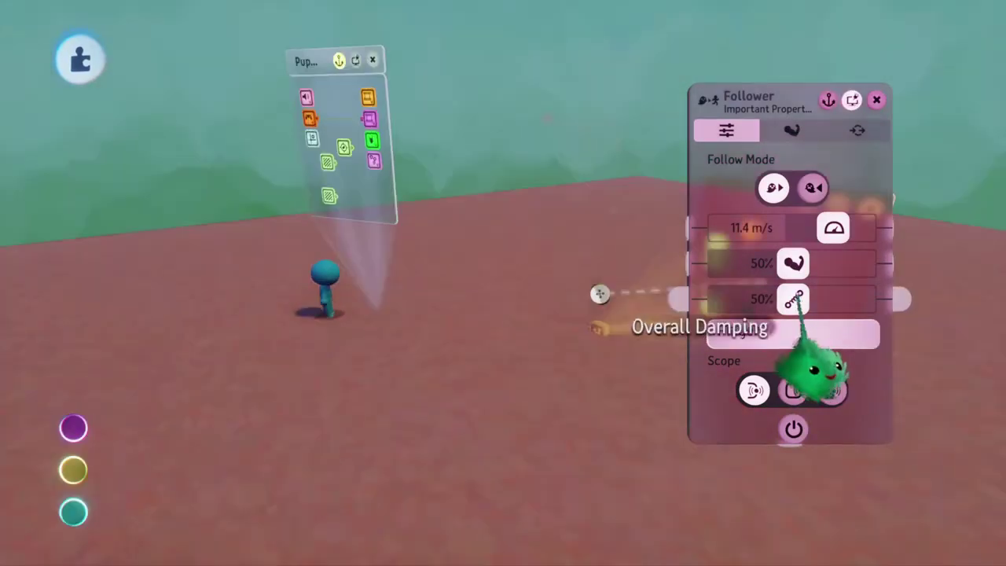
{"action": "left_click_drag", "start_coordinate": [794, 263], "coordinate": [790, 264]}
{"action": "left_click_drag", "start_coordinate": [793, 299], "coordinate": [724, 299]}
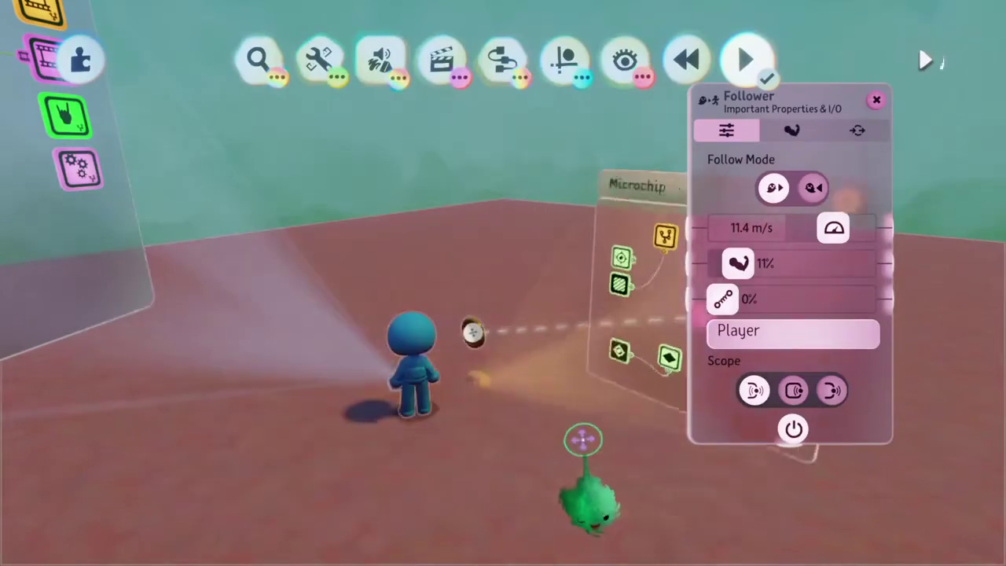
{"action": "key", "text": "Escape"}
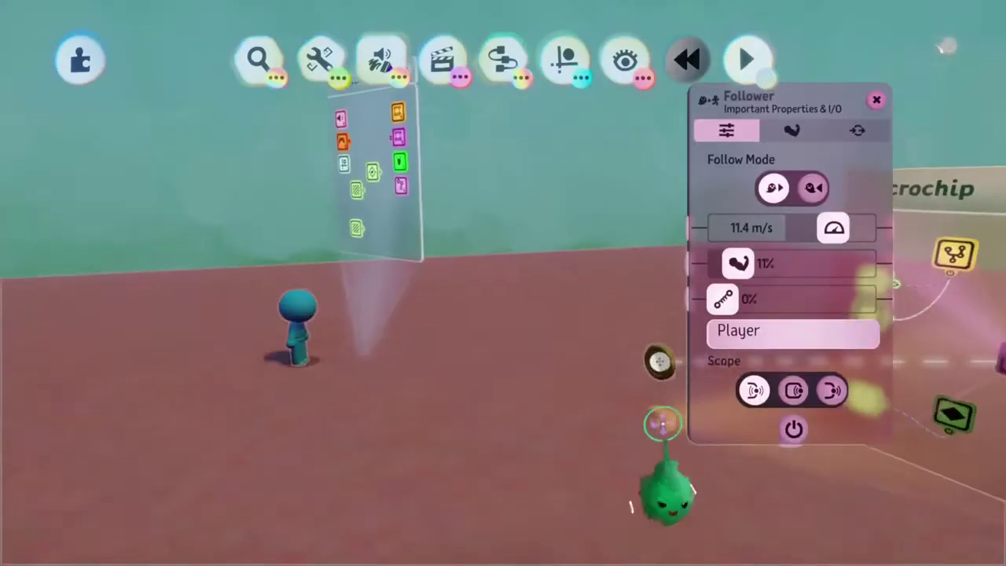
Adjust the Follower's strength to 11% and preview the scene again
{"action": "left_click", "coordinate": [793, 264]}
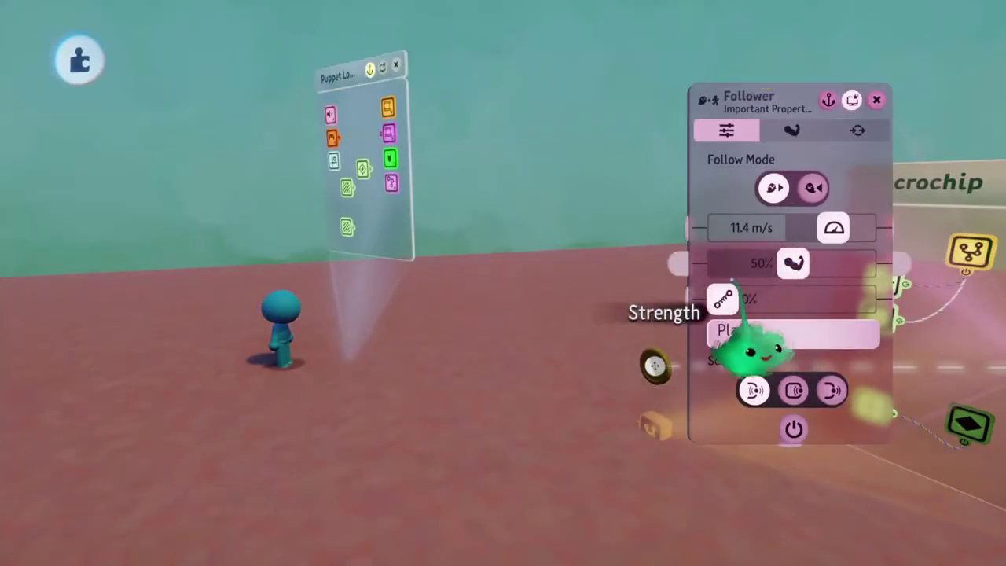
{"action": "key", "text": "Escape"}
{"action": "left_click", "coordinate": [243, 393]}
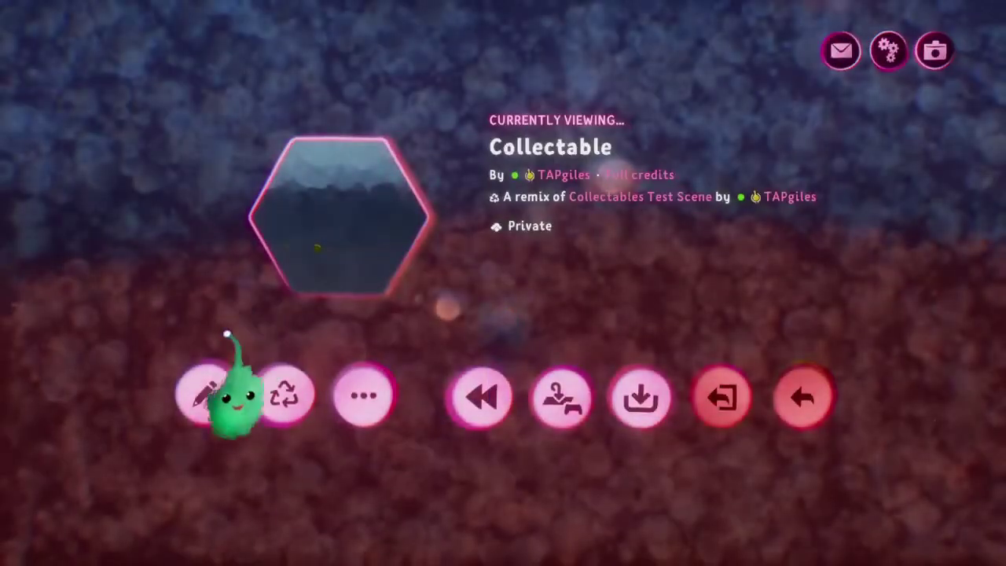
Back in editing, raise the Follower's Strength and Overall Damping to 100%
{"action": "left_click", "coordinate": [206, 395]}
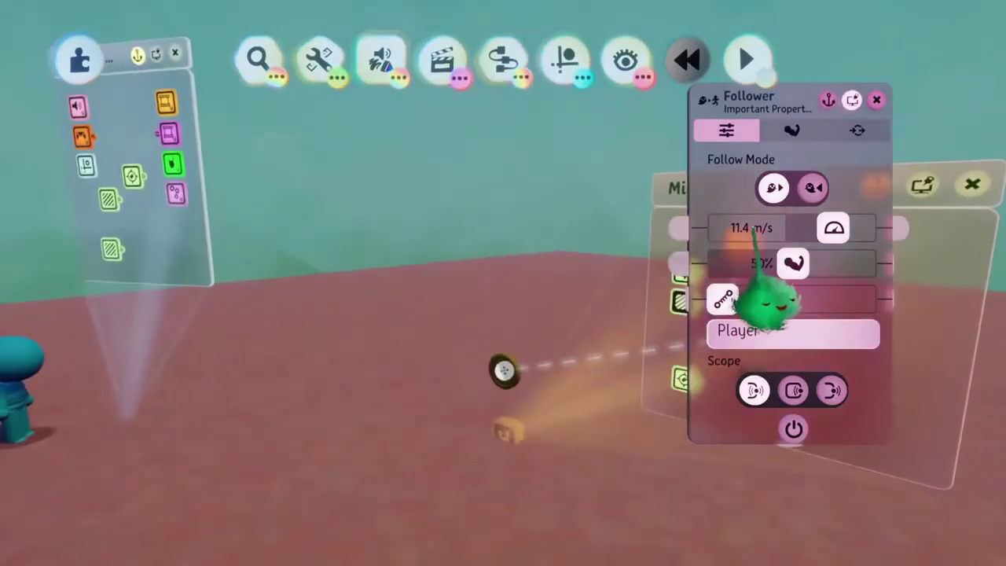
{"action": "left_click_drag", "start_coordinate": [794, 264], "coordinate": [860, 262]}
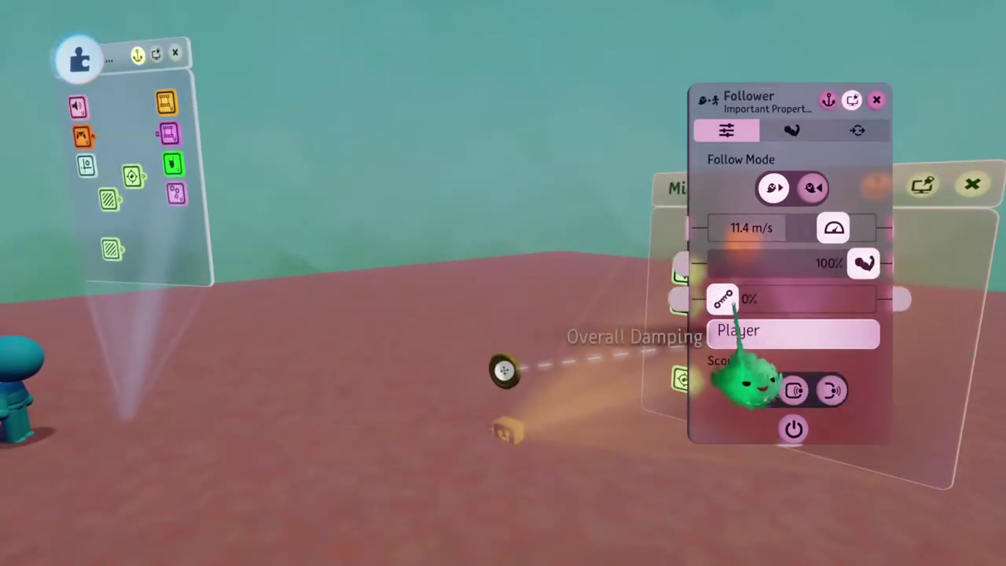
{"action": "left_click_drag", "start_coordinate": [723, 299], "coordinate": [865, 299]}
Adjust the Follower's Speed slider and close its settings
{"action": "key", "text": "Escape"}
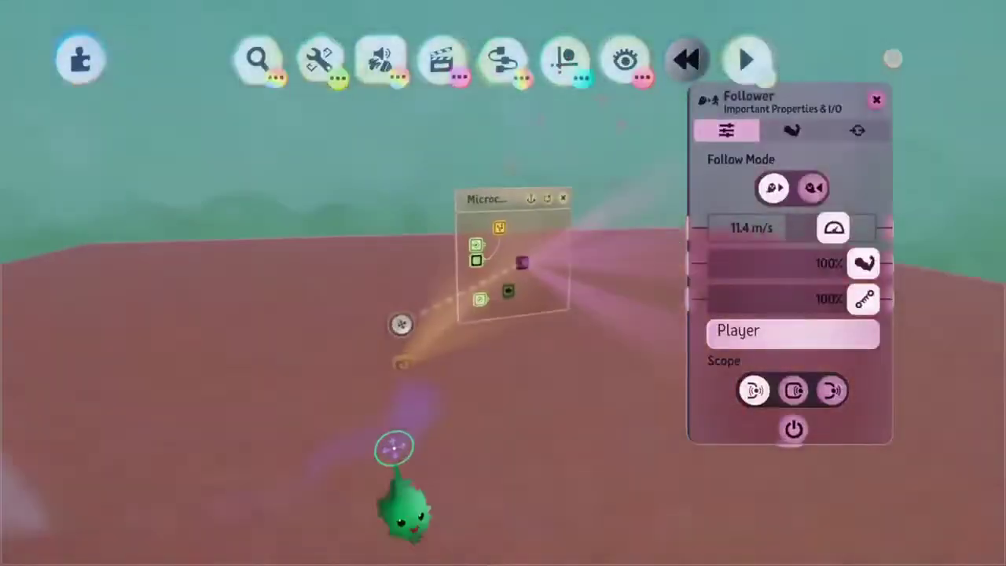
{"action": "scroll", "coordinate": [395, 448], "scroll_direction": "up", "scroll_amount": 5}
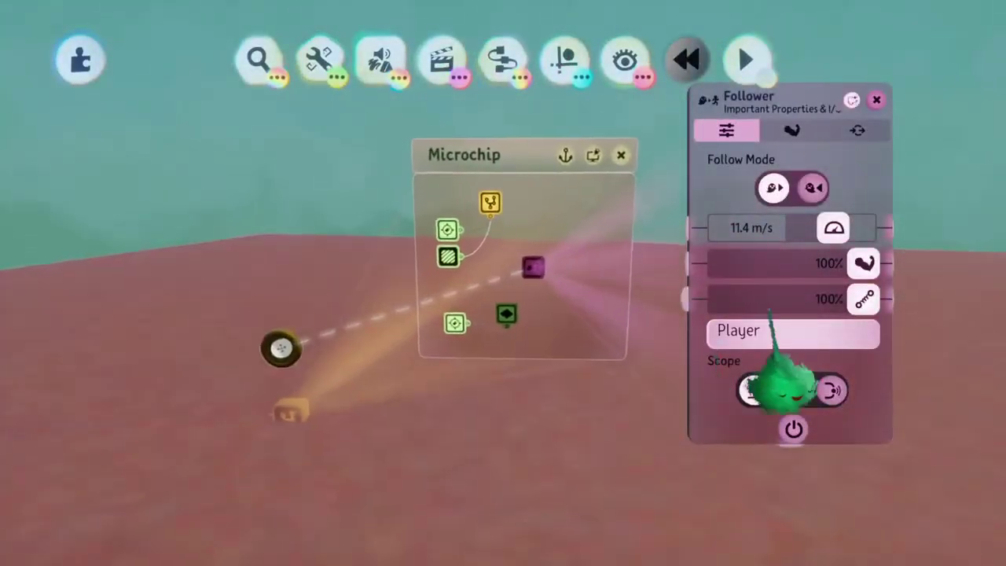
{"action": "left_click_drag", "start_coordinate": [795, 223], "coordinate": [833, 218]}
{"action": "key", "text": "Escape"}
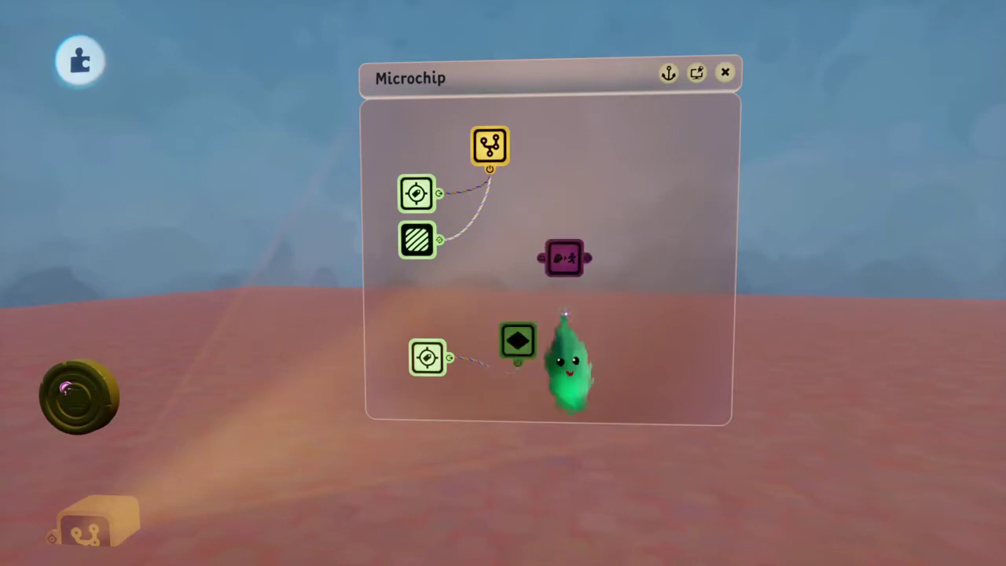
Add a Timeline gadget to the microchip and drop the Follower onto it as a clip
{"action": "key", "text": "Escape"}
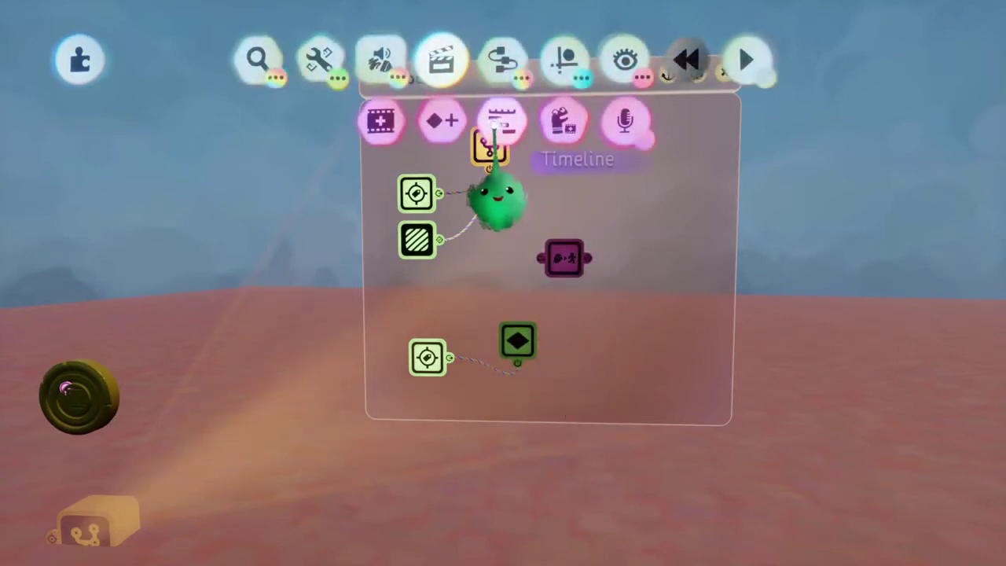
{"action": "left_click", "coordinate": [504, 126]}
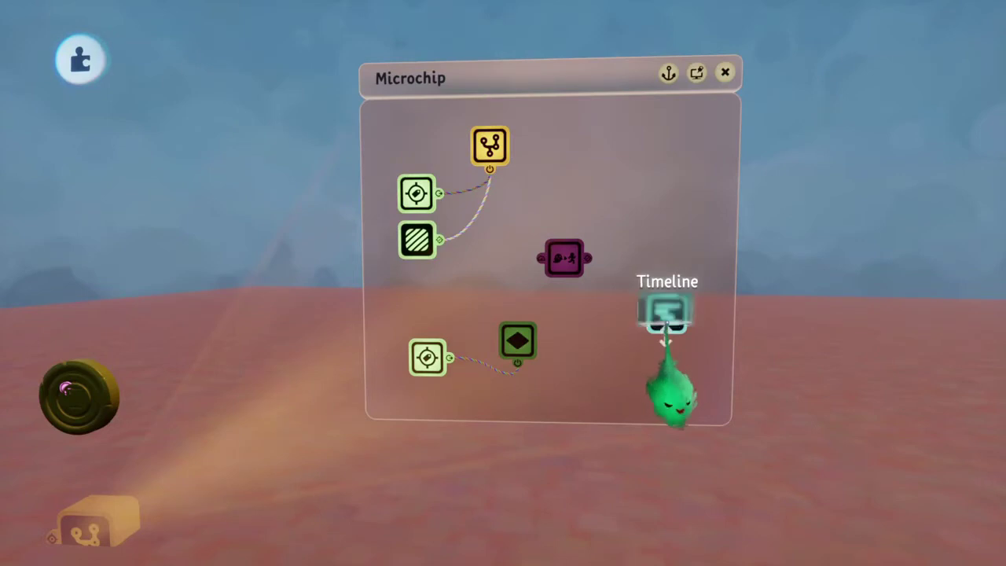
{"action": "left_click", "coordinate": [667, 314]}
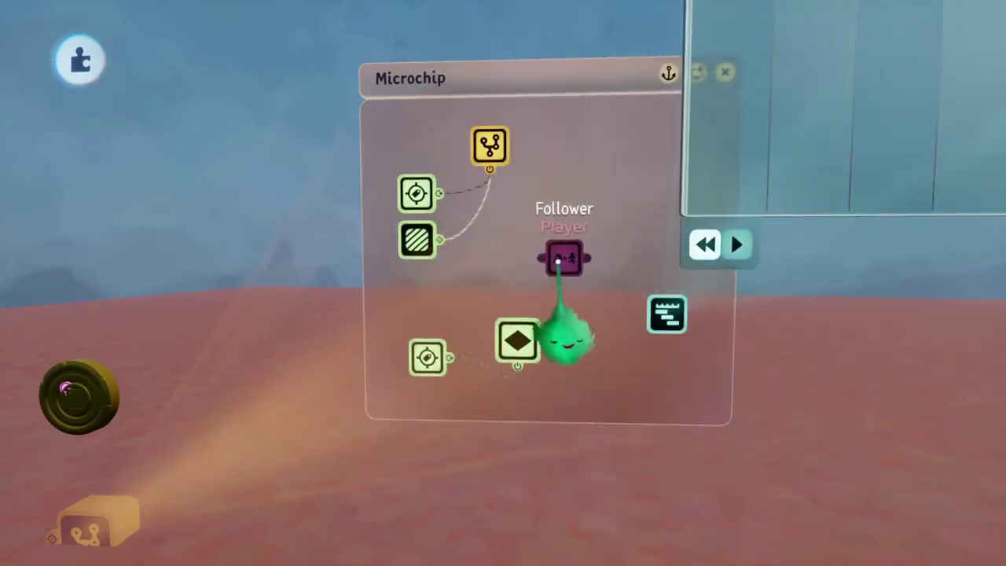
{"action": "left_click_drag", "start_coordinate": [558, 259], "coordinate": [715, 175]}
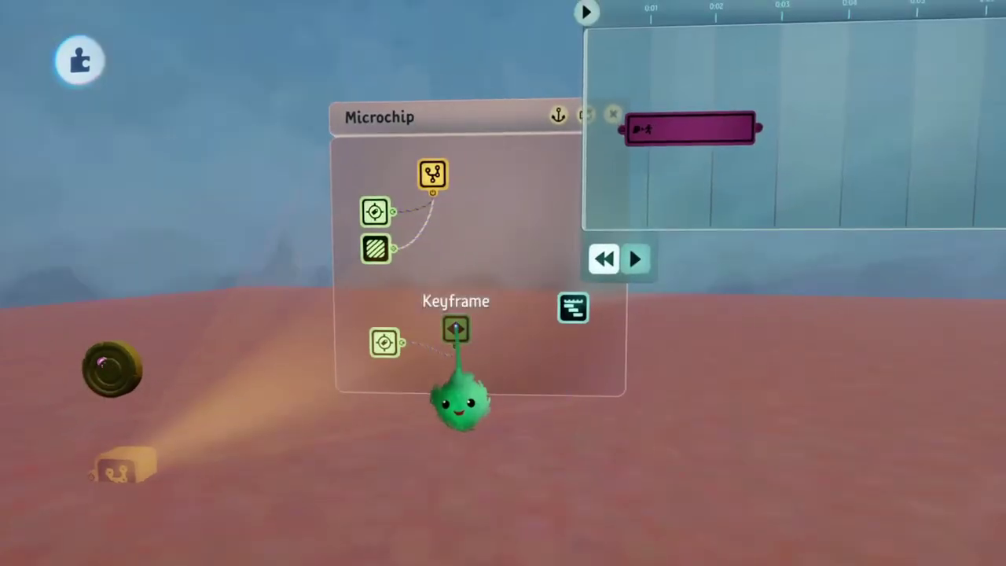
{"action": "left_click", "coordinate": [456, 329]}
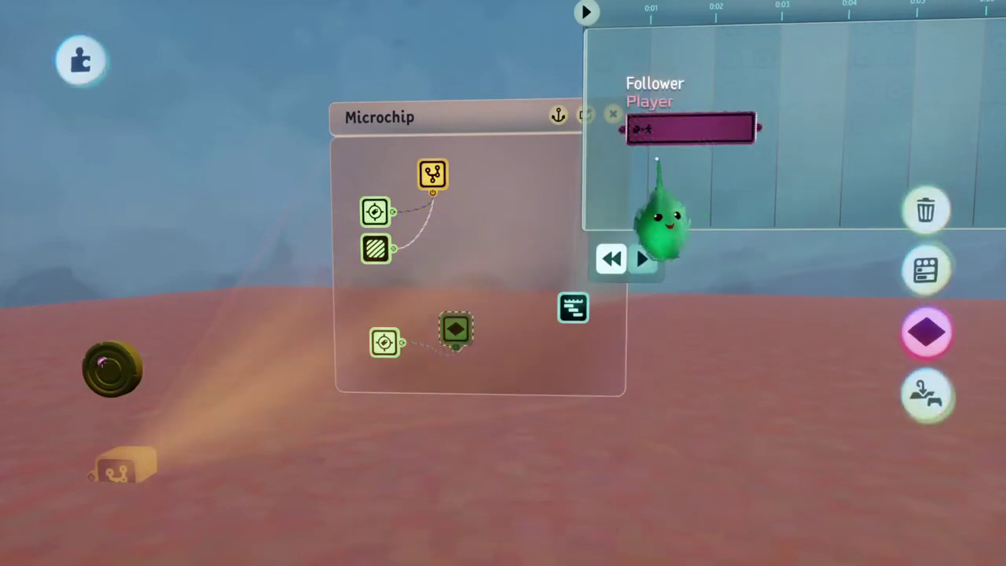
{"action": "left_click_drag", "start_coordinate": [694, 129], "coordinate": [687, 94]}
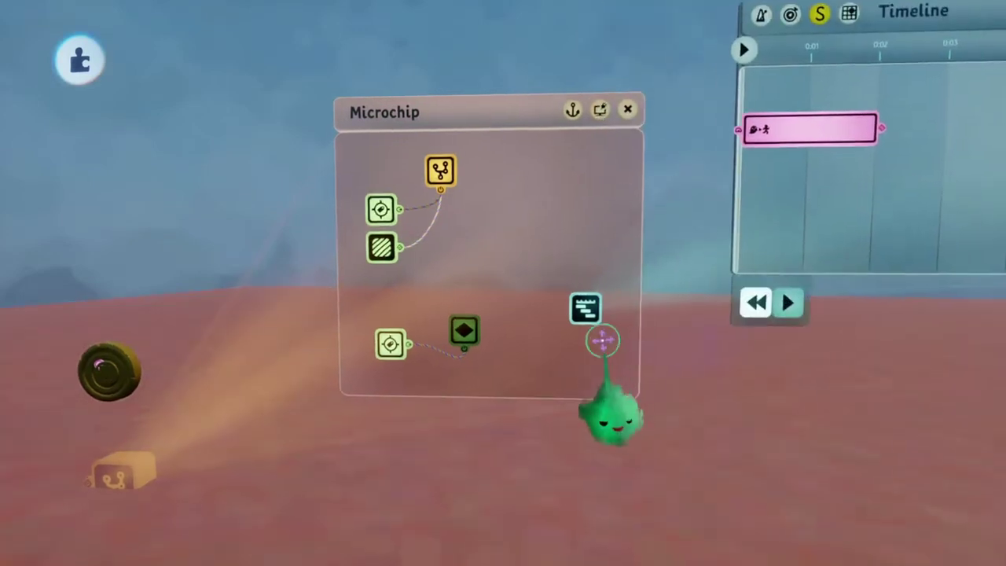
Add a Selector gadget from Logic & Processing into the microchip
{"action": "left_click_drag", "start_coordinate": [550, 417], "coordinate": [507, 186]}
{"action": "key", "text": "Tab"}
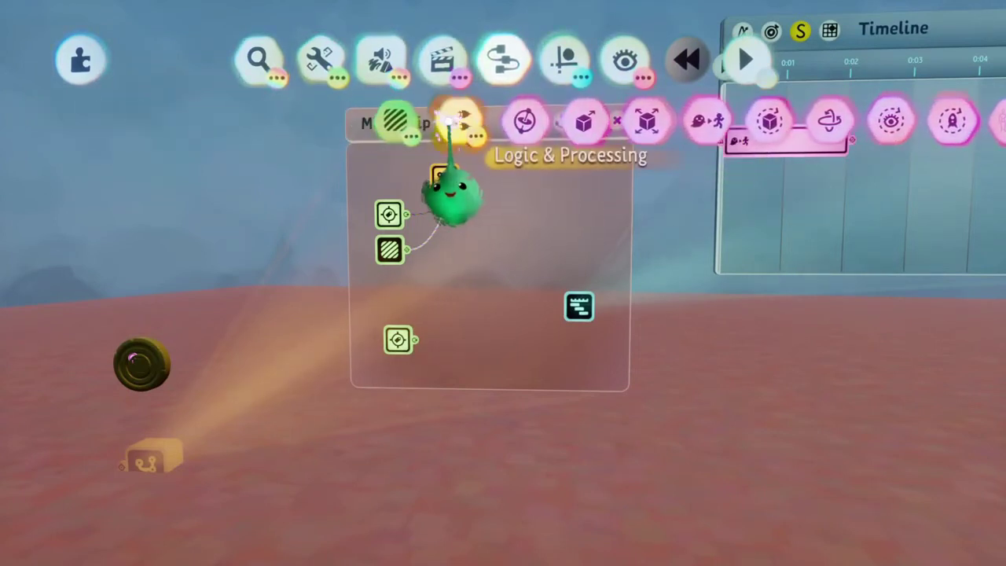
{"action": "left_click", "coordinate": [454, 120]}
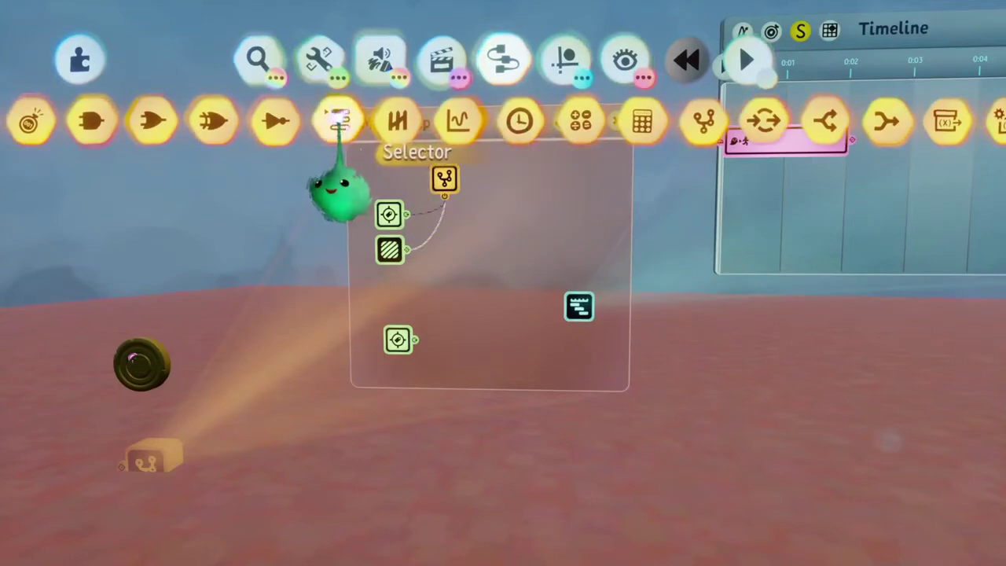
{"action": "left_click", "coordinate": [338, 118]}
{"action": "left_click", "coordinate": [478, 311]}
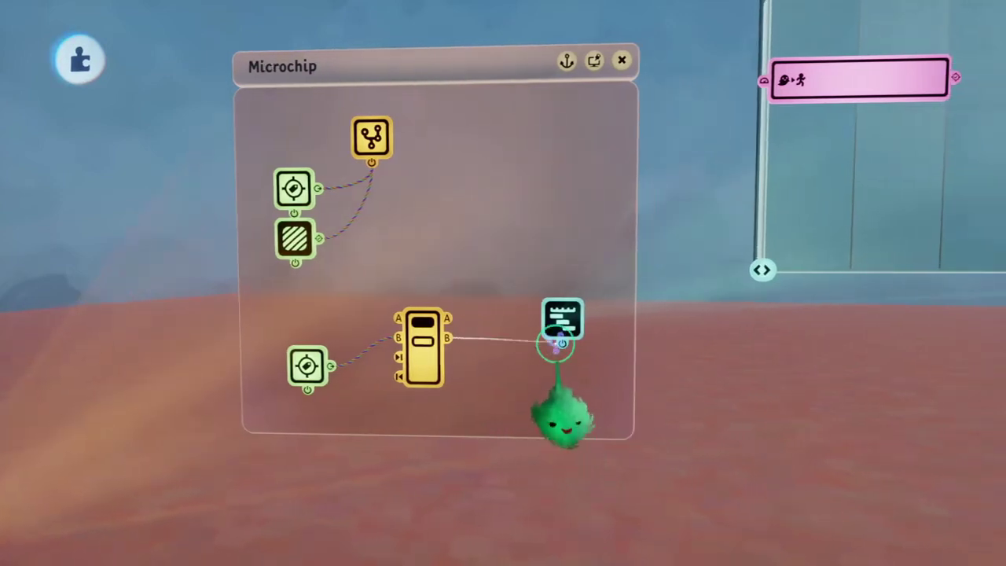
Wire Selector output B to the timeline and lengthen the Follower clip to about 3.7 seconds
{"action": "left_click", "coordinate": [542, 292]}
{"action": "left_click_drag", "start_coordinate": [543, 293], "coordinate": [476, 262]}
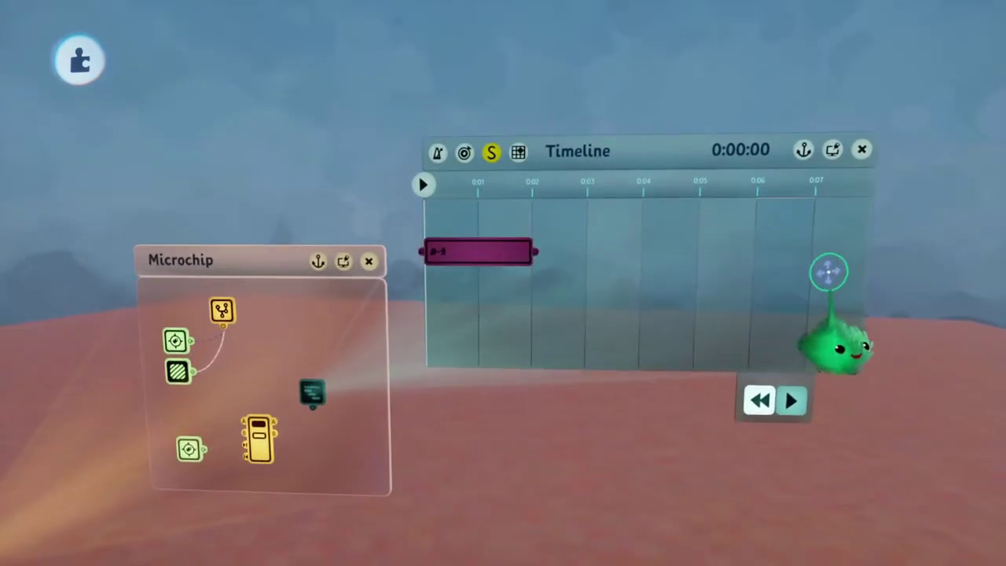
{"action": "left_click_drag", "start_coordinate": [525, 326], "coordinate": [657, 324]}
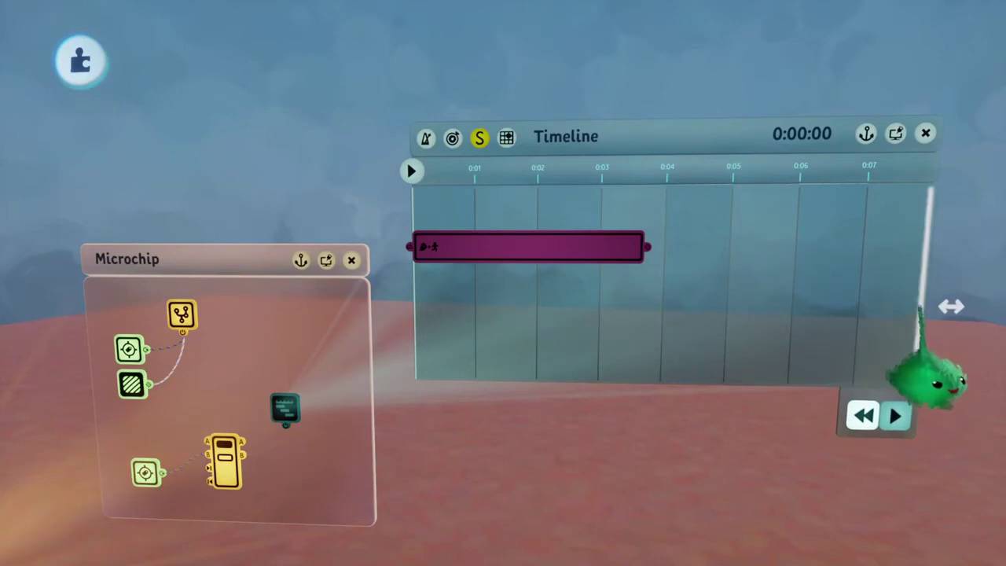
Shrink the timeline to about two seconds, wire a Switch into it and turn it on
{"action": "left_click_drag", "start_coordinate": [921, 301], "coordinate": [535, 366]}
{"action": "middle_click_drag", "start_coordinate": [535, 366], "coordinate": [456, 393]}
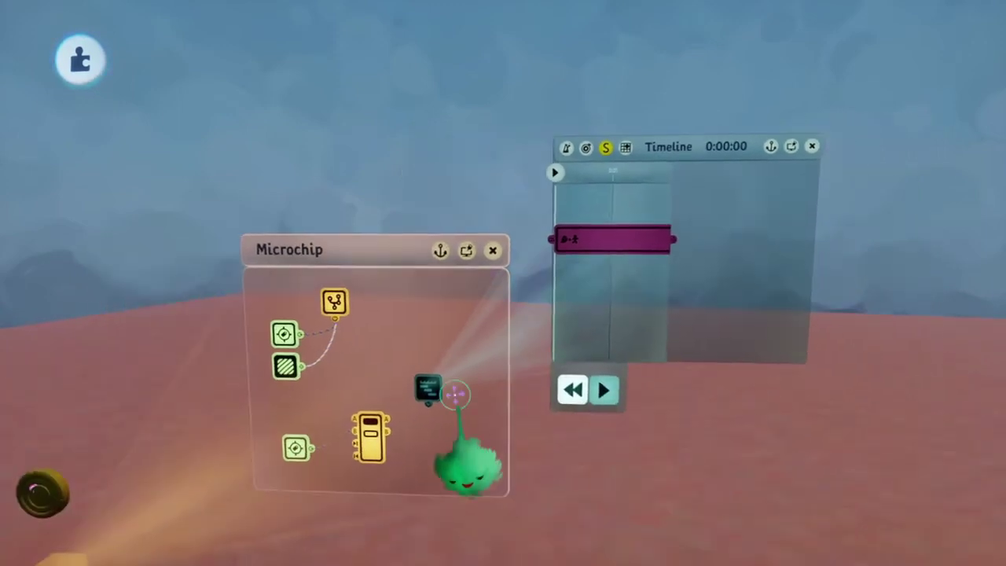
{"action": "left_click_drag", "start_coordinate": [421, 499], "coordinate": [456, 397]}
{"action": "left_click", "coordinate": [573, 362]}
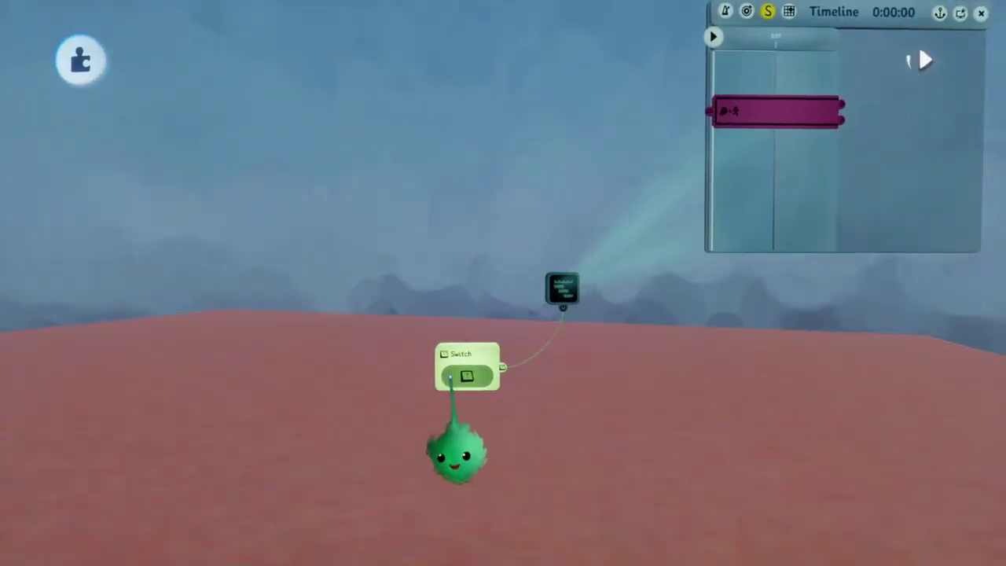
Trim the Follower clip's end and the timeline's end back to about 0:02
{"action": "middle_click_drag", "start_coordinate": [523, 451], "coordinate": [692, 168]}
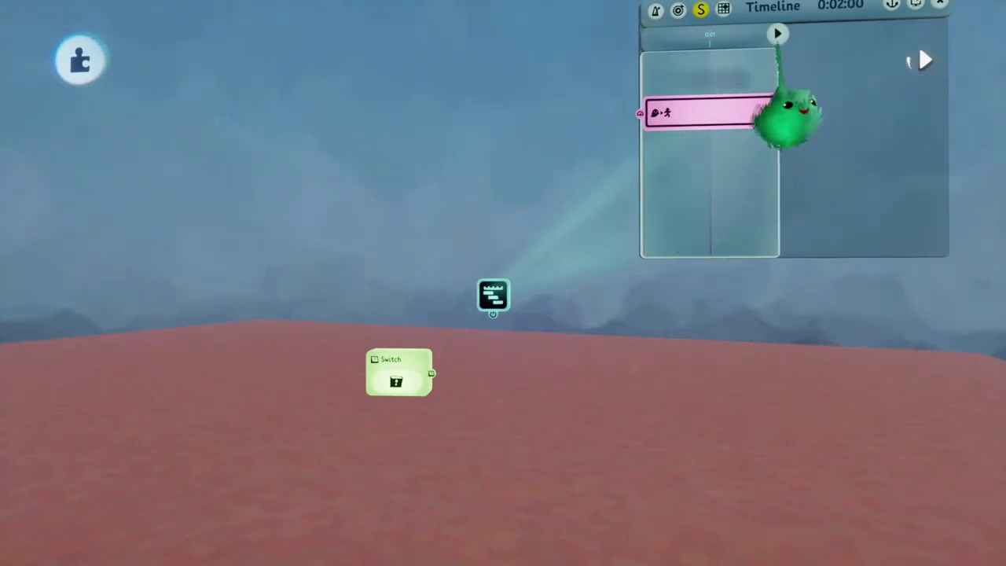
{"action": "left_click_drag", "start_coordinate": [777, 118], "coordinate": [752, 326]}
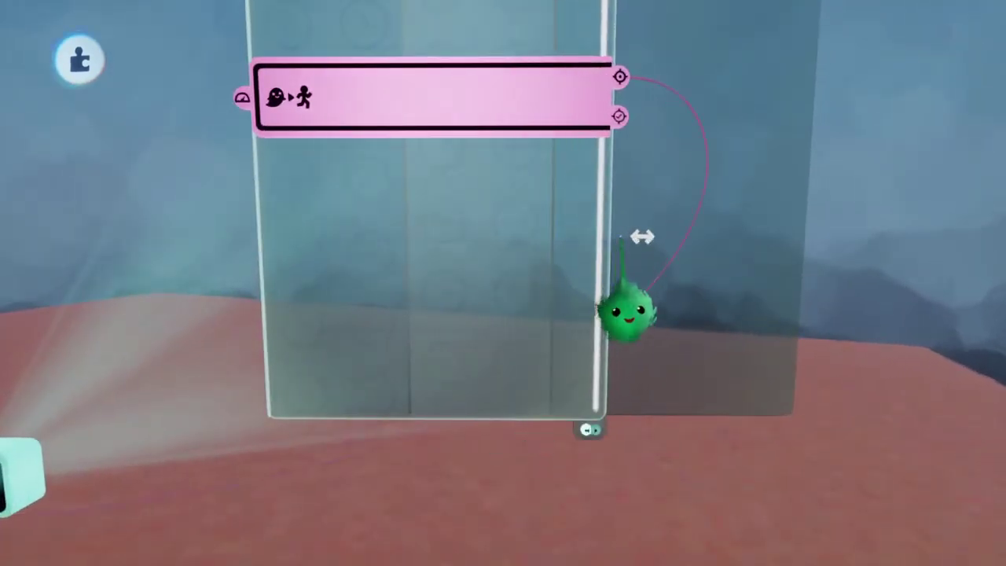
{"action": "left_click_drag", "start_coordinate": [617, 228], "coordinate": [566, 214]}
{"action": "left_click_drag", "start_coordinate": [598, 275], "coordinate": [572, 314]}
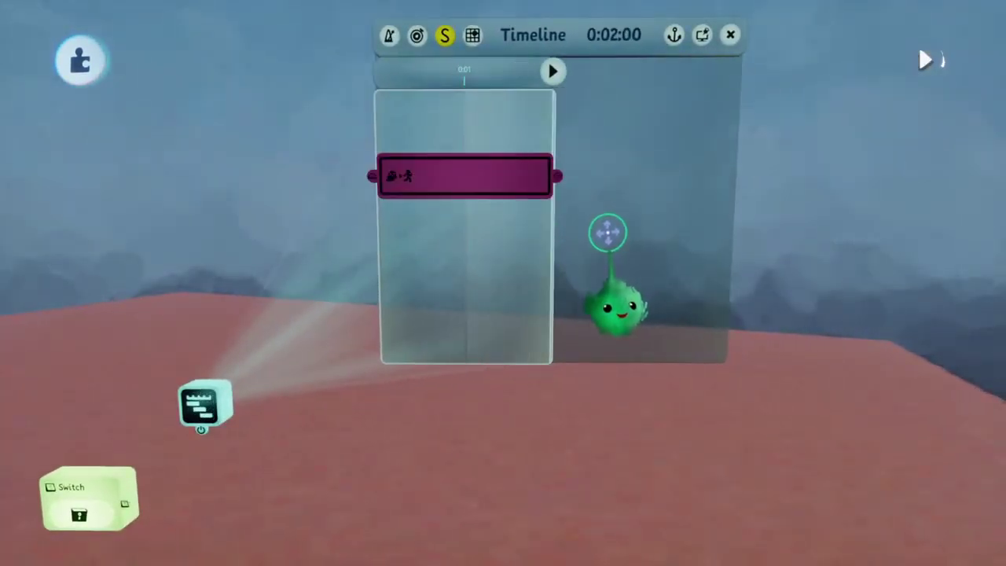
{"action": "left_click_drag", "start_coordinate": [554, 308], "coordinate": [732, 287]}
{"action": "mouse_move", "coordinate": [665, 322]}
{"action": "left_mouse_down"}
{"action": "mouse_move", "coordinate": [589, 315]}
{"action": "mouse_move", "coordinate": [667, 311]}
{"action": "left_mouse_up"}
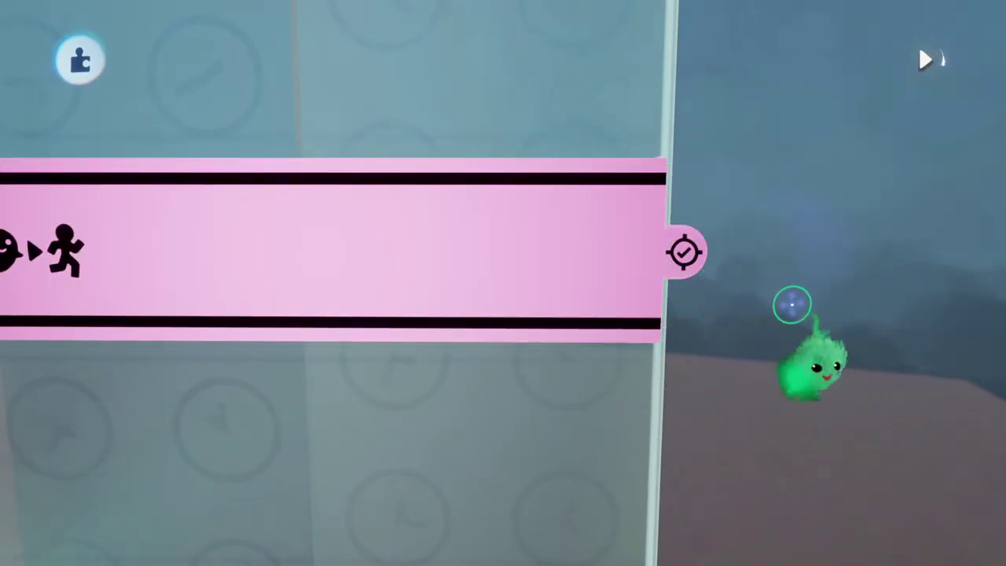
{"action": "scroll", "coordinate": [652, 400], "scroll_direction": "down", "scroll_amount": 5}
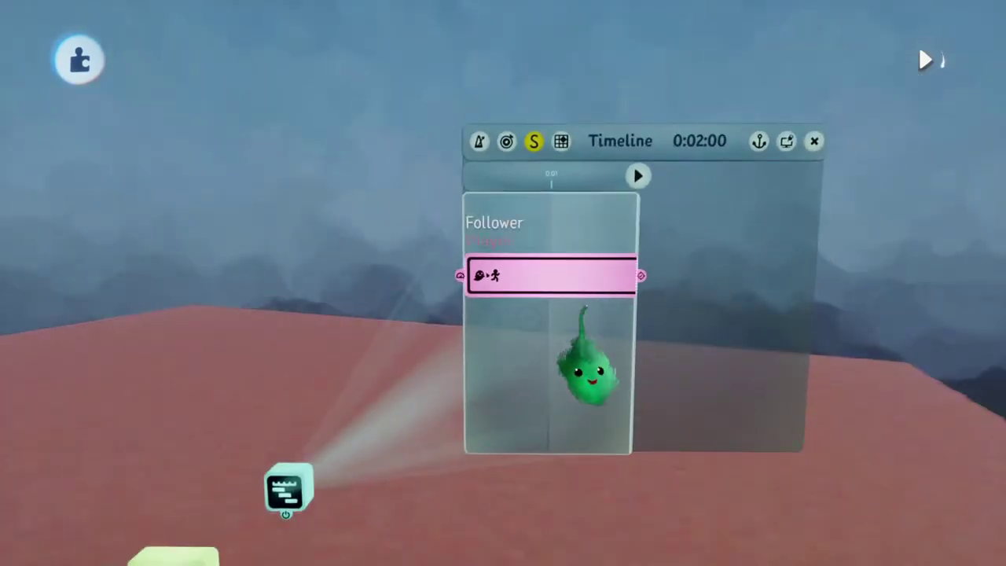
{"action": "scroll", "coordinate": [586, 369], "scroll_direction": "down", "scroll_amount": 5}
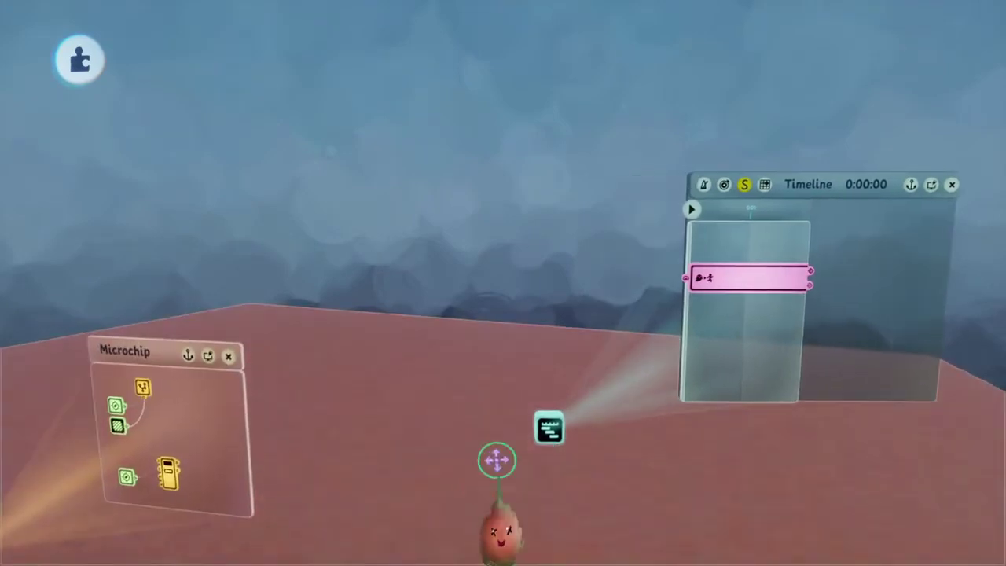
Move the timeline back into the microchip and record the Follower speed rising from 0.2 m/s
{"action": "left_click_drag", "start_coordinate": [549, 429], "coordinate": [458, 476]}
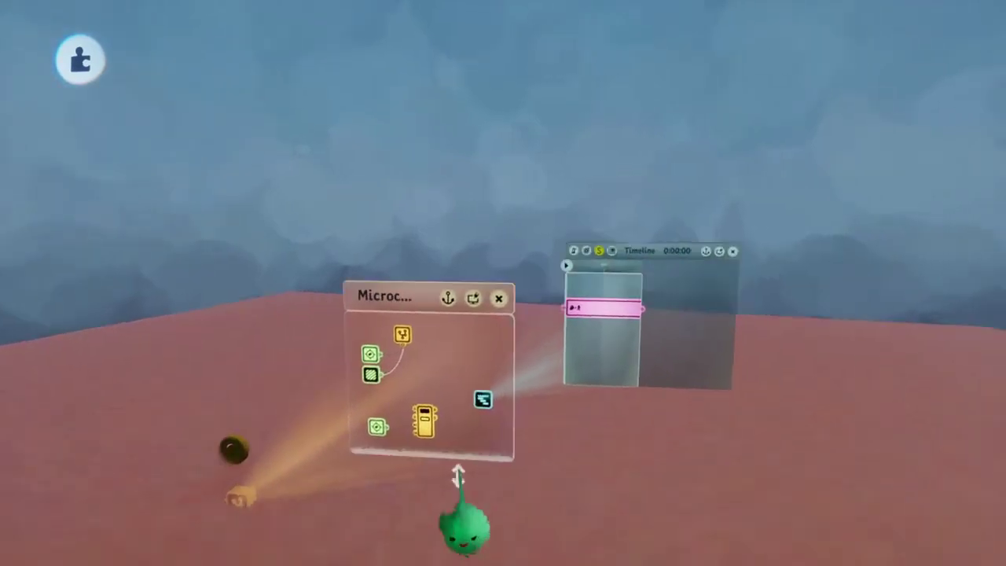
{"action": "scroll", "coordinate": [458, 476], "scroll_direction": "up", "scroll_amount": 5}
{"action": "left_click_drag", "start_coordinate": [625, 523], "coordinate": [432, 259]}
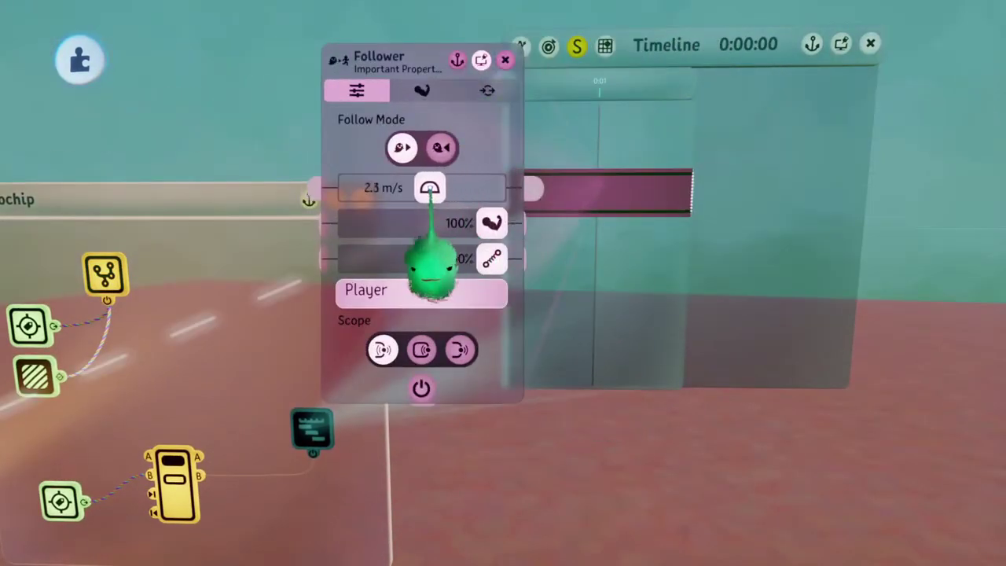
{"action": "left_click_drag", "start_coordinate": [421, 266], "coordinate": [461, 162]}
{"action": "mouse_move", "coordinate": [476, 213]}
{"action": "left_mouse_down"}
{"action": "mouse_move", "coordinate": [573, 333]}
{"action": "mouse_move", "coordinate": [270, 281]}
{"action": "mouse_move", "coordinate": [460, 292]}
{"action": "left_mouse_up"}
{"action": "left_click", "coordinate": [924, 301]}
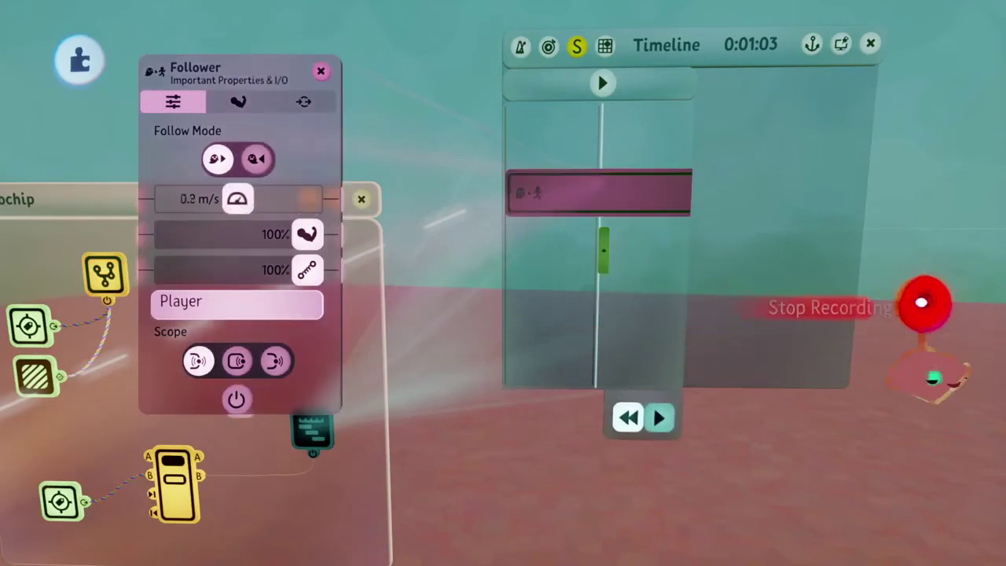
Align the Keyframe clip to the timeline start, stretch it to match the Follower clip, and rewind
{"action": "left_click_drag", "start_coordinate": [604, 250], "coordinate": [633, 254]}
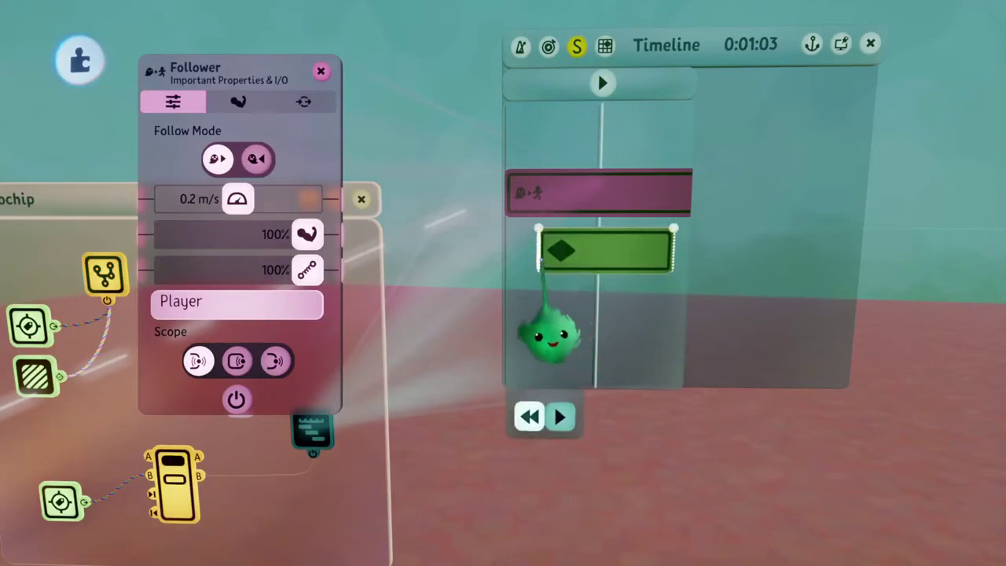
{"action": "left_click_drag", "start_coordinate": [527, 334], "coordinate": [543, 334]}
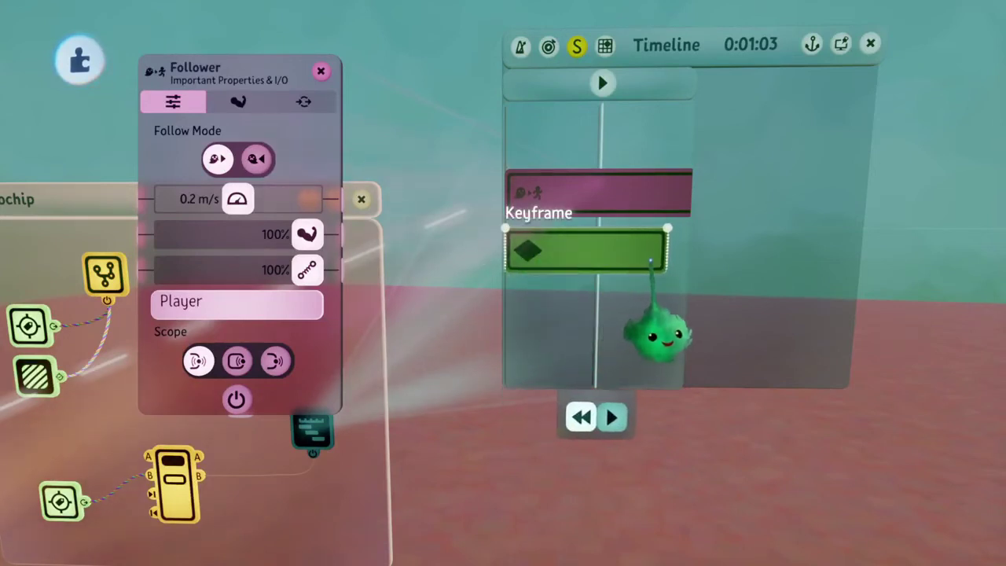
{"action": "left_click_drag", "start_coordinate": [673, 330], "coordinate": [755, 334]}
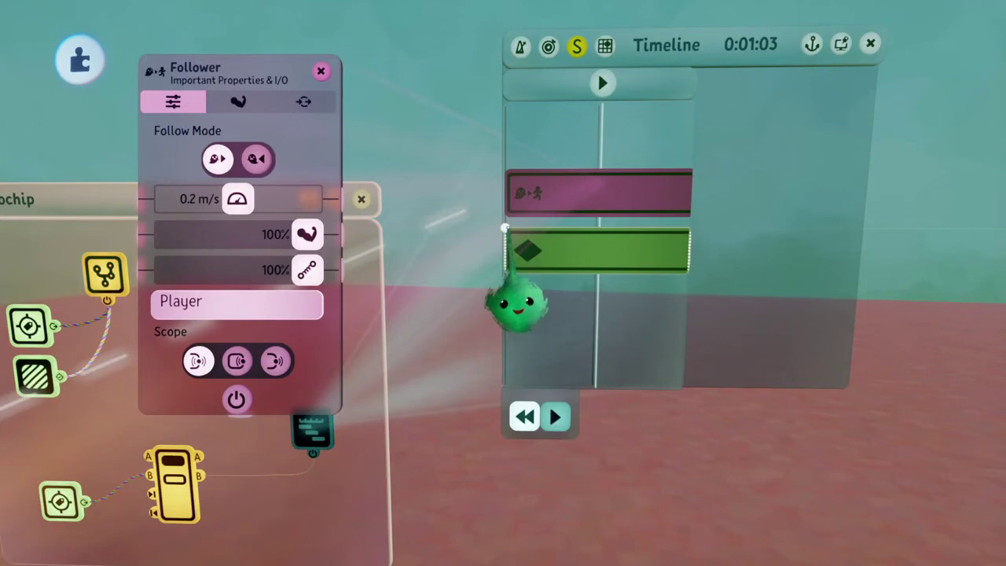
{"action": "left_click_drag", "start_coordinate": [515, 305], "coordinate": [695, 314]}
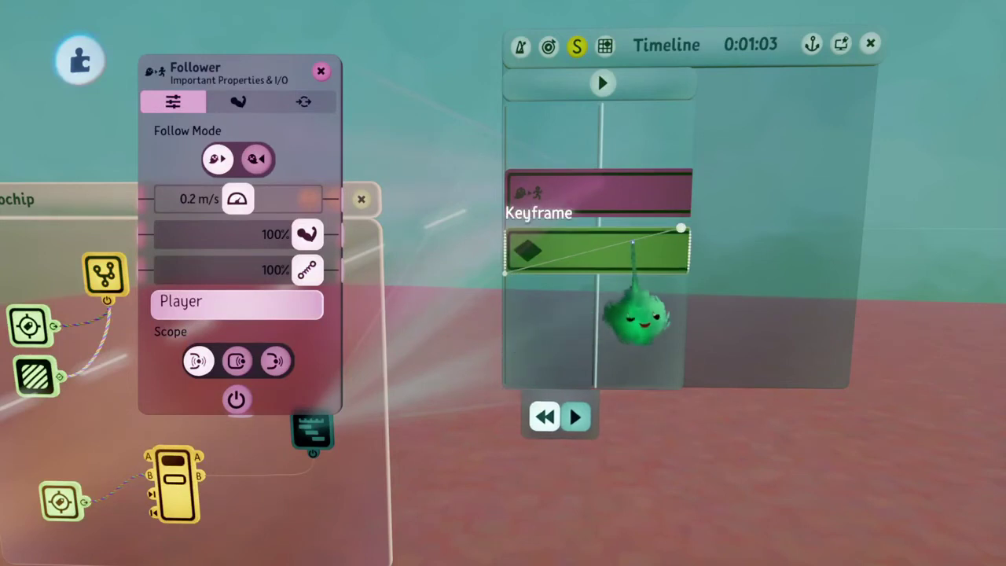
{"action": "left_click_drag", "start_coordinate": [543, 85], "coordinate": [515, 84]}
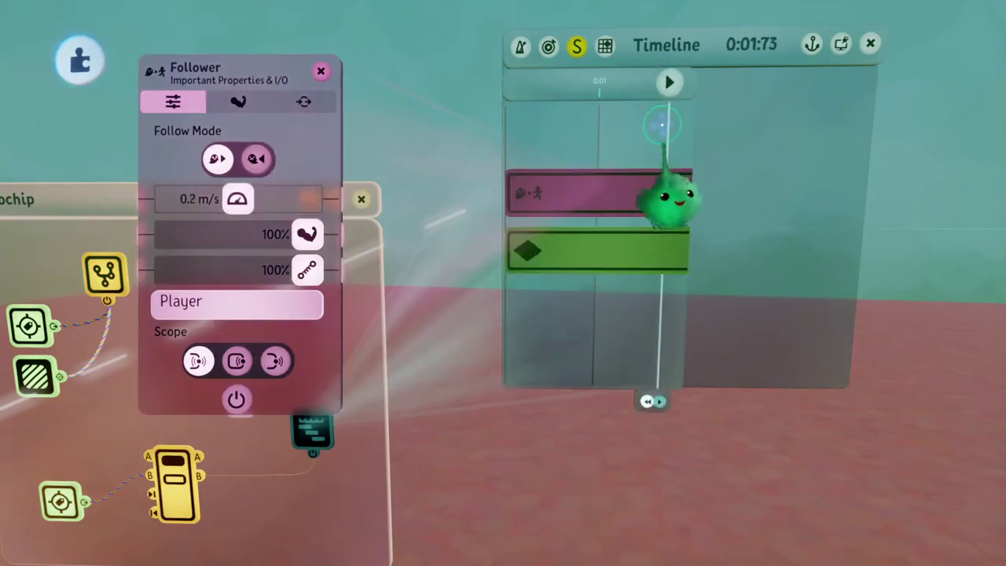
Playtest the chase by running the character forward in Play mode
{"action": "key", "text": "Escape"}
{"action": "left_click", "coordinate": [243, 398]}
{"action": "key", "text": "w"}
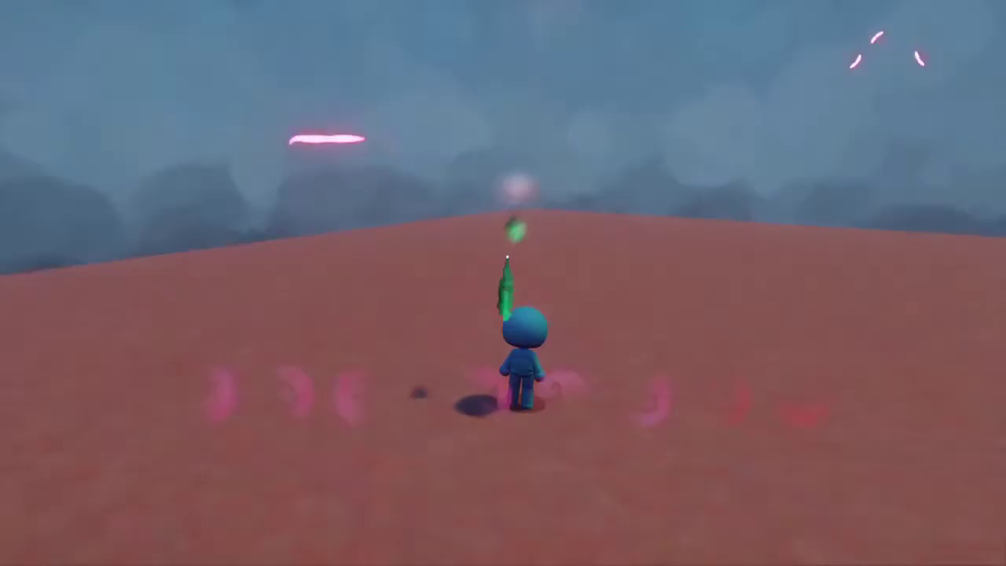
Back in Edit mode, close the Follower settings and show the Timeline's playback properties
{"action": "key", "text": "Escape"}
{"action": "key", "text": "Return"}
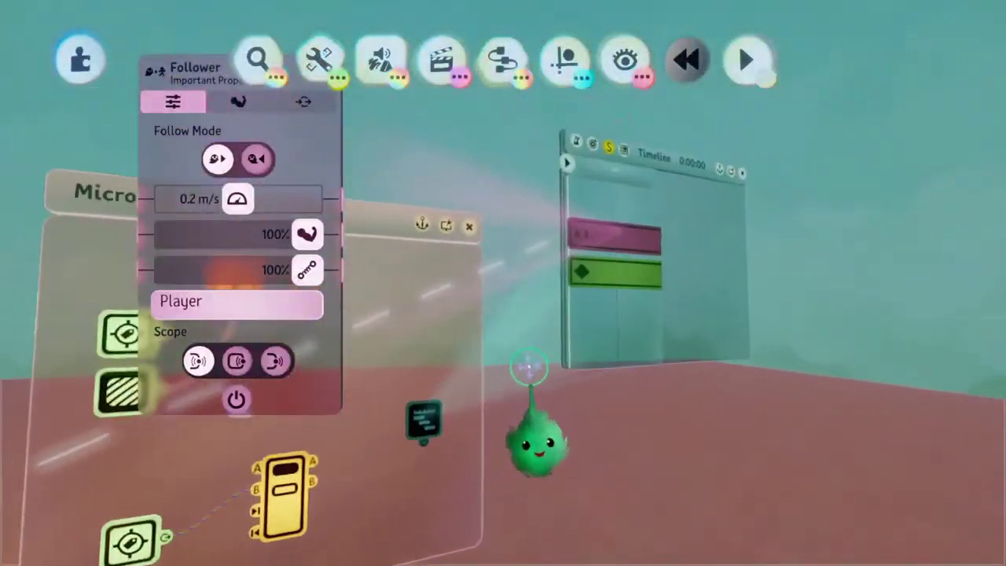
{"action": "key", "text": "Escape"}
{"action": "left_click", "coordinate": [456, 332]}
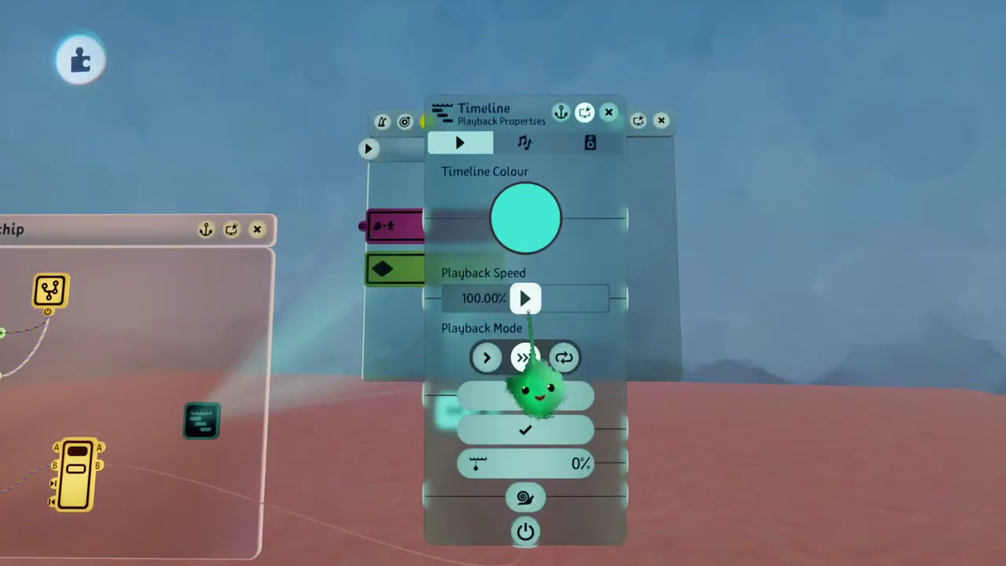
Lower the timeline playback speed to about 37% and playtest walking to the coin
{"action": "left_click_drag", "start_coordinate": [538, 393], "coordinate": [482, 370]}
{"action": "key", "text": "Escape"}
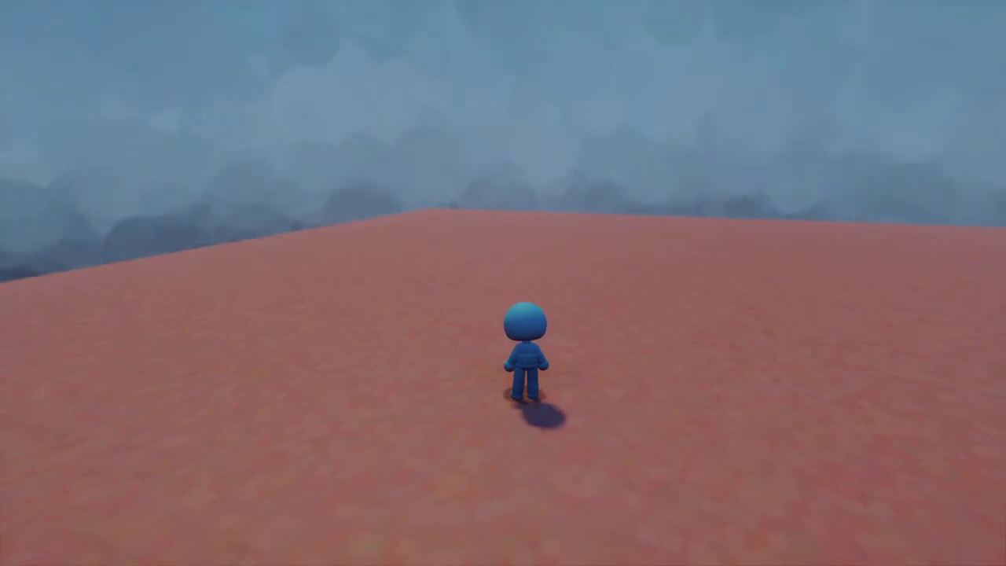
{"action": "key", "text": "Escape"}
{"action": "left_click", "coordinate": [243, 395]}
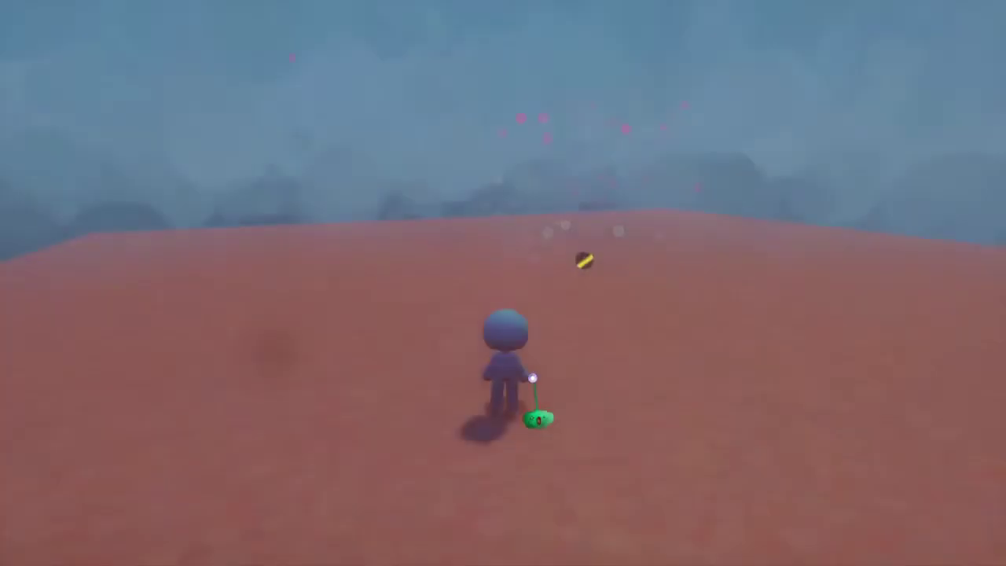
{"action": "key", "text": "w"}
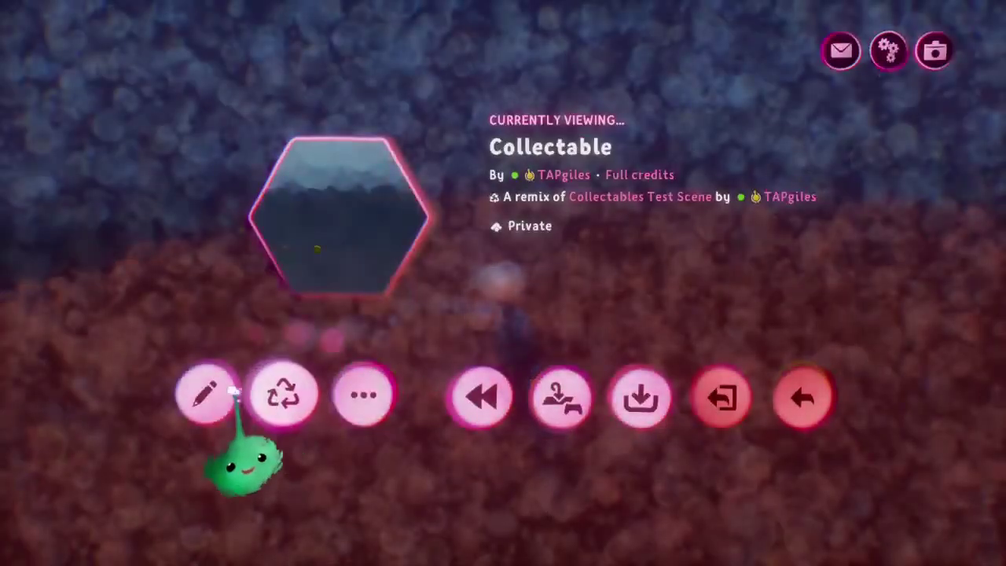
Exit the pause menu back to Edit mode with the pencil button
{"action": "left_click", "coordinate": [216, 397]}
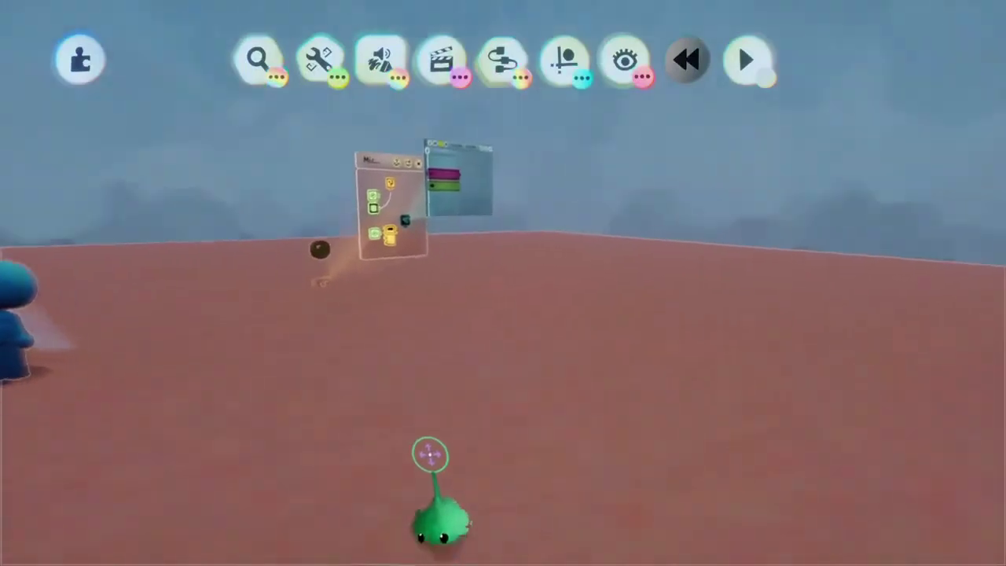